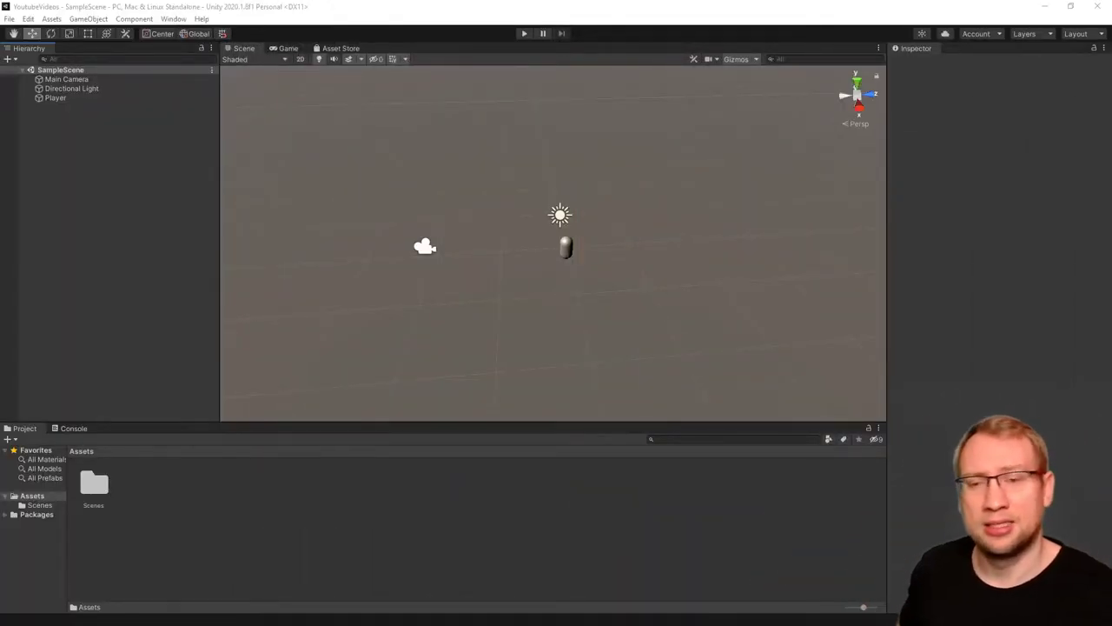
# Step: Select the Player capsule and frame it up close in the scene to examine its shape and components
pyautogui.click(566, 248)
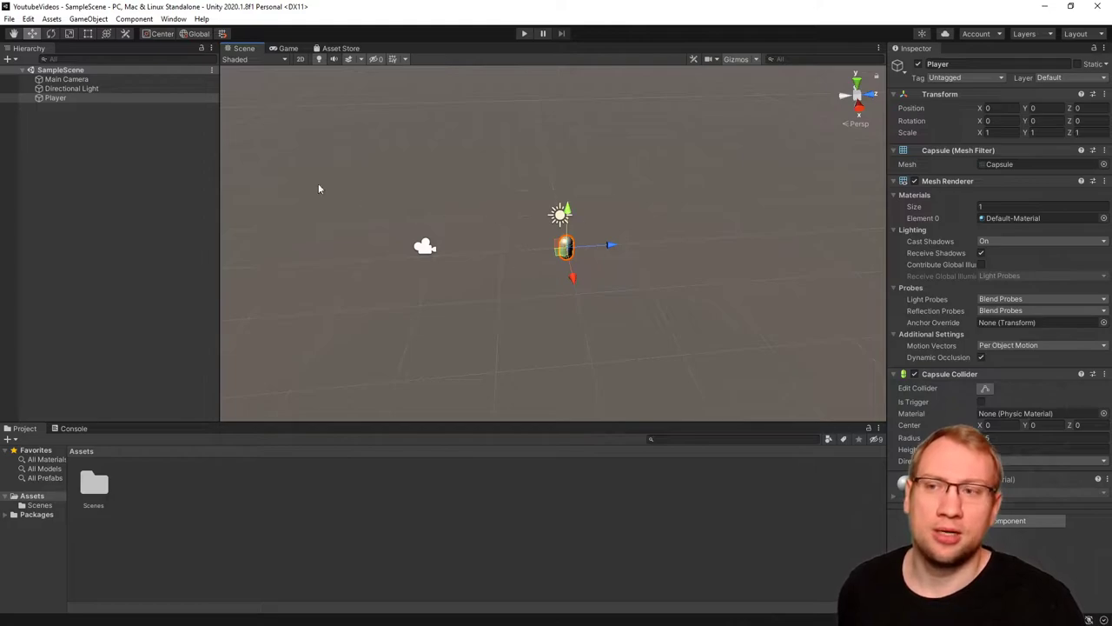
pyautogui.click(68, 70)
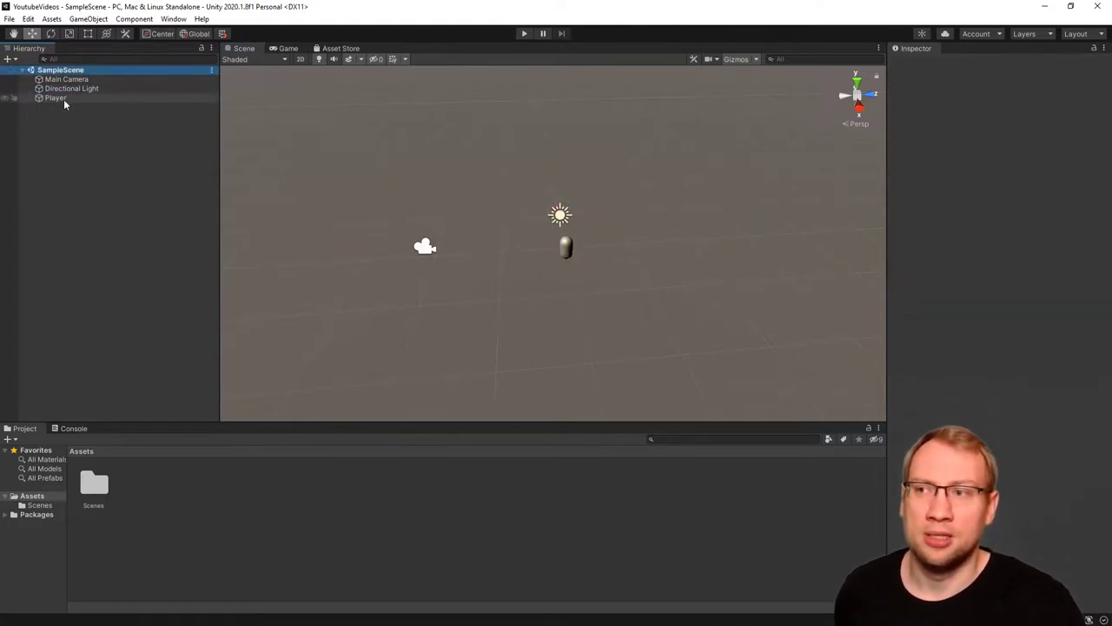
pyautogui.click(78, 98)
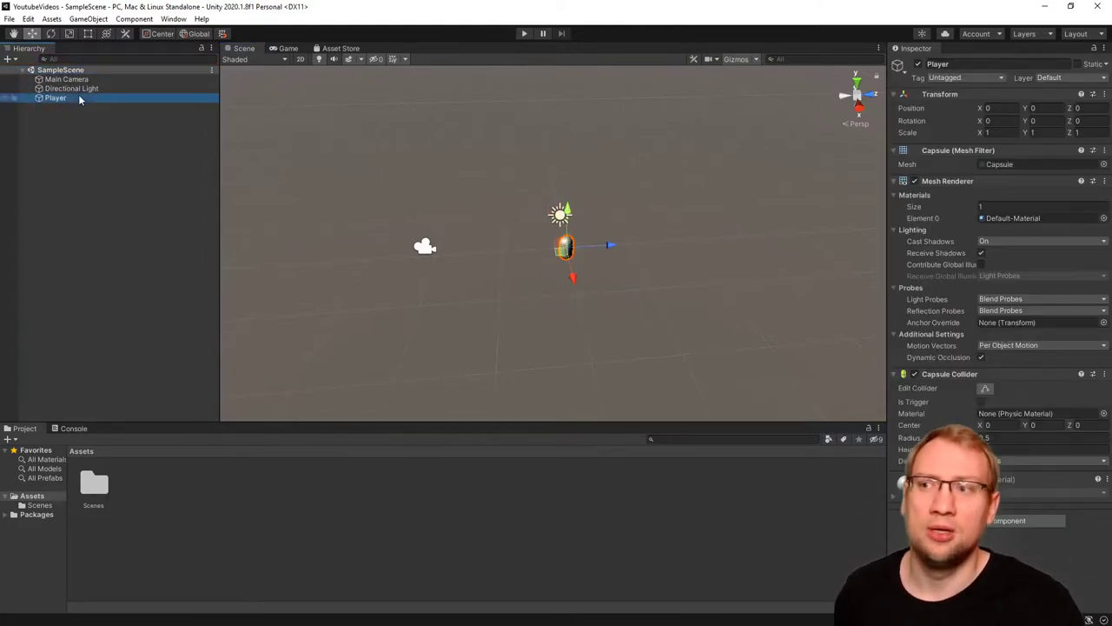
pyautogui.click(589, 281)
pyautogui.moveTo(516, 198); pyautogui.dragTo(550, 282, button='right')
pyautogui.click(548, 282)
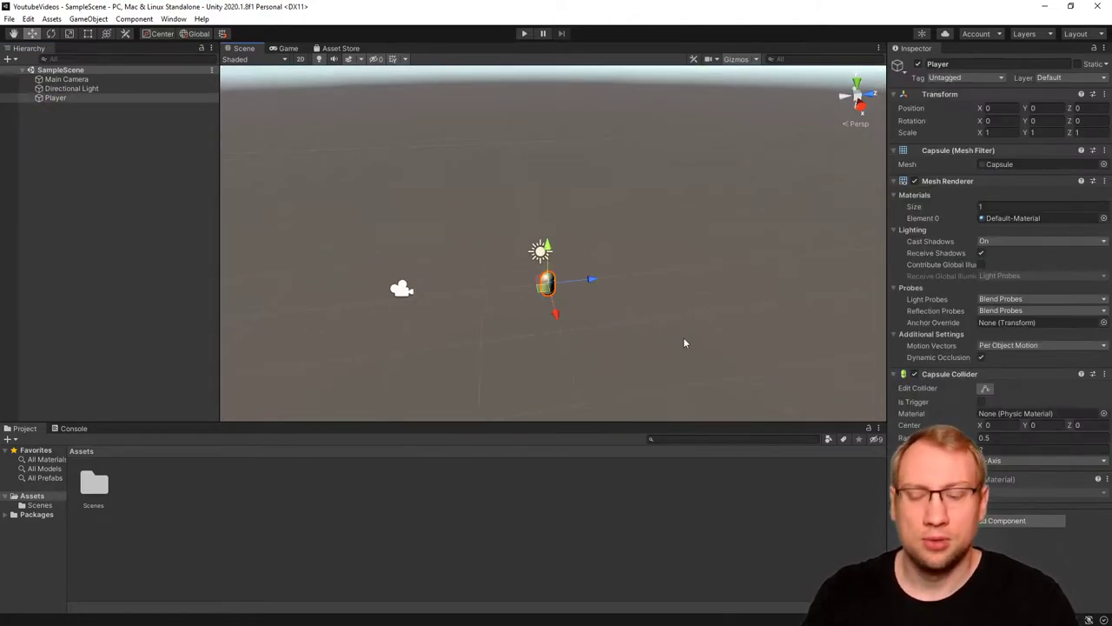
pyautogui.press('f')
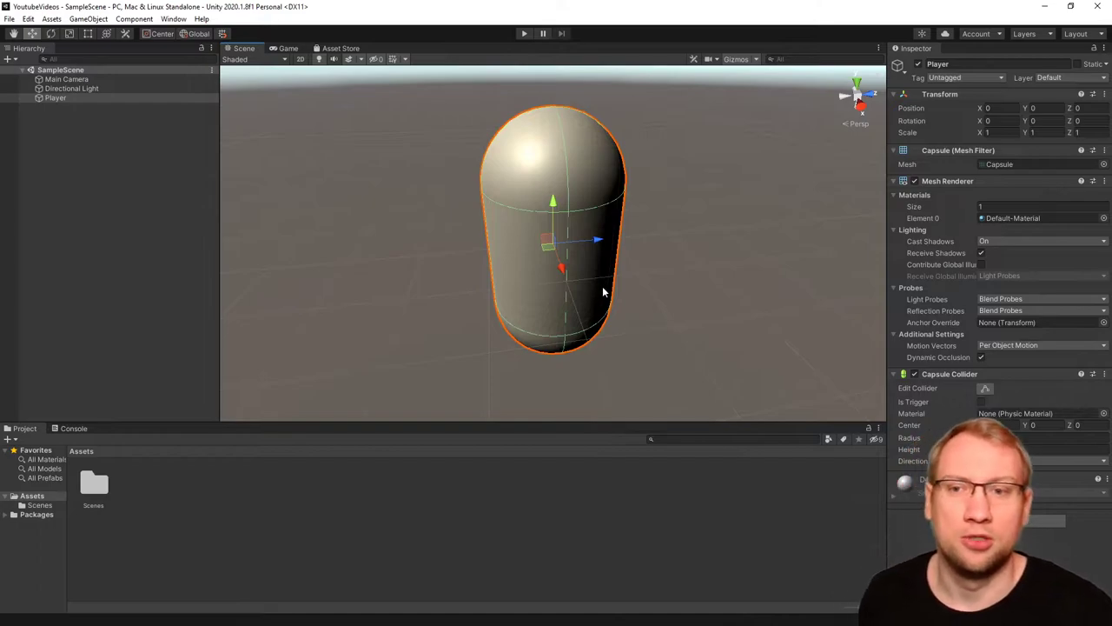
pyautogui.scroll(-2, 603, 293)
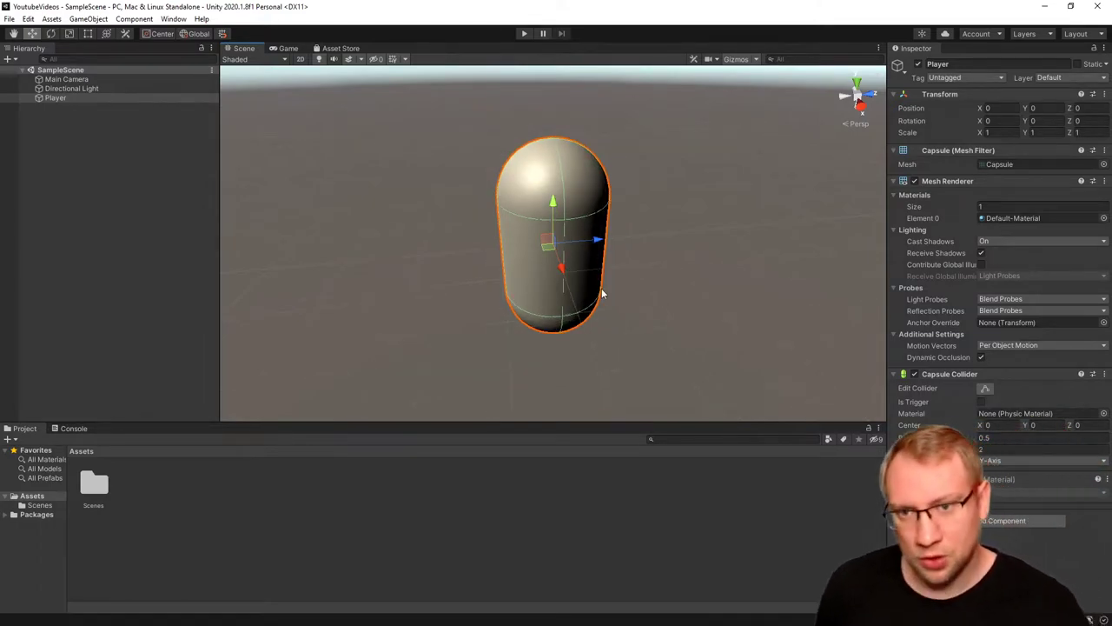
pyautogui.scroll(-5, 602, 294)
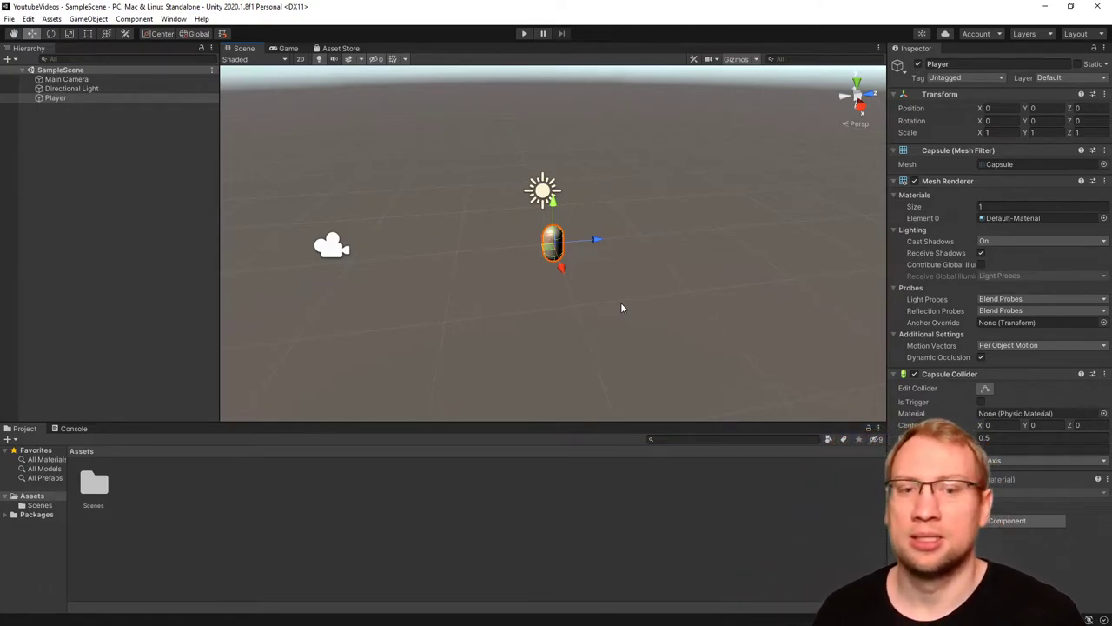
pyautogui.scroll(5, 545, 259)
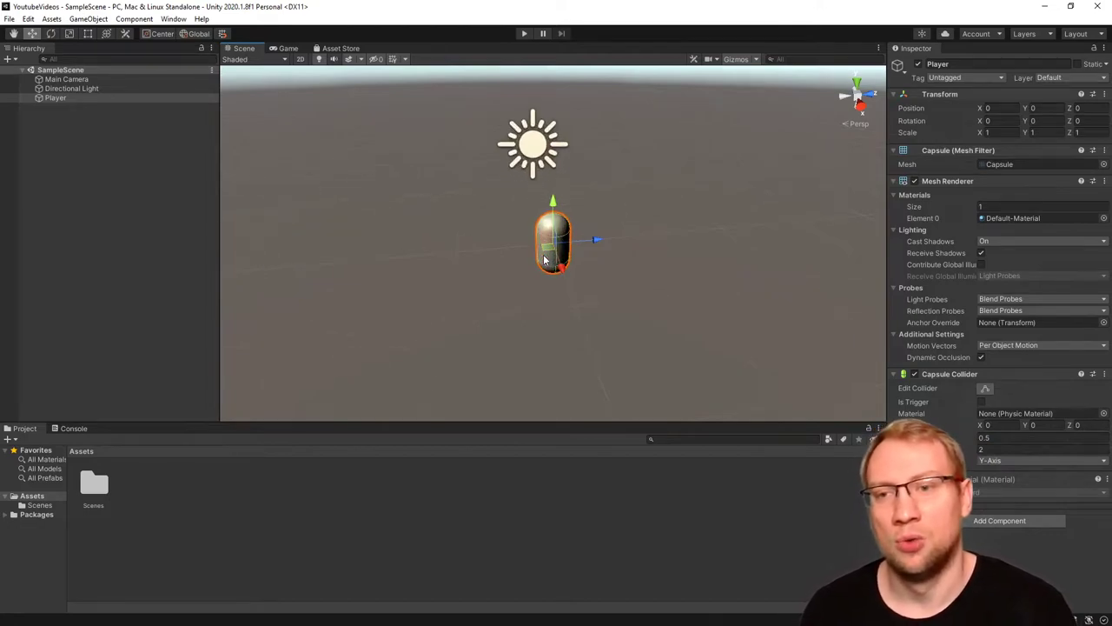
pyautogui.scroll(4, 544, 259)
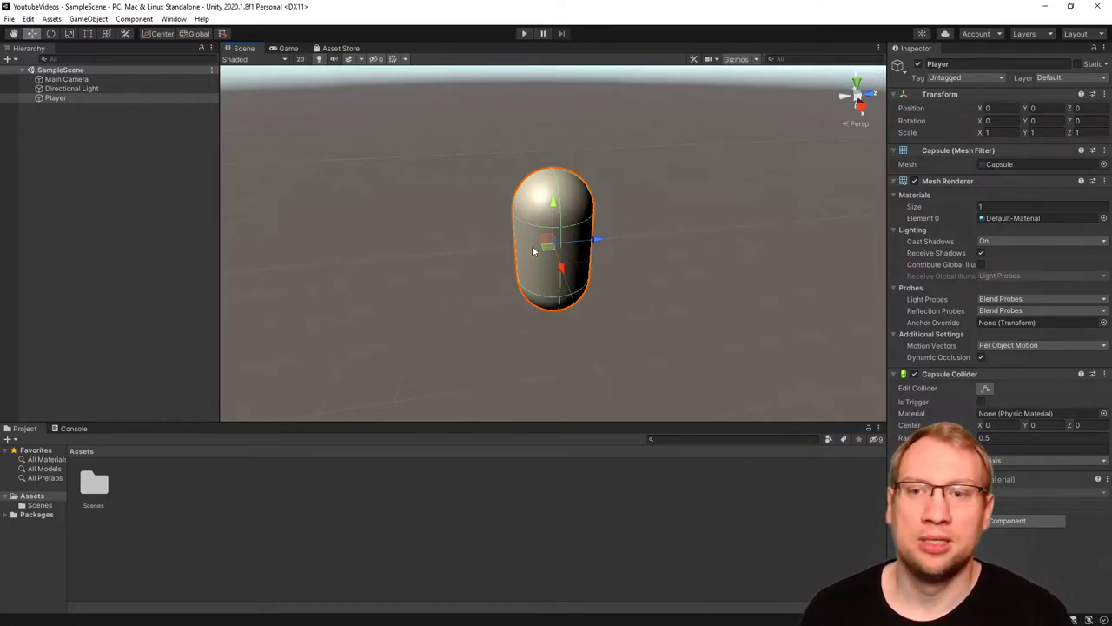
pyautogui.click(788, 225)
pyautogui.click(520, 241)
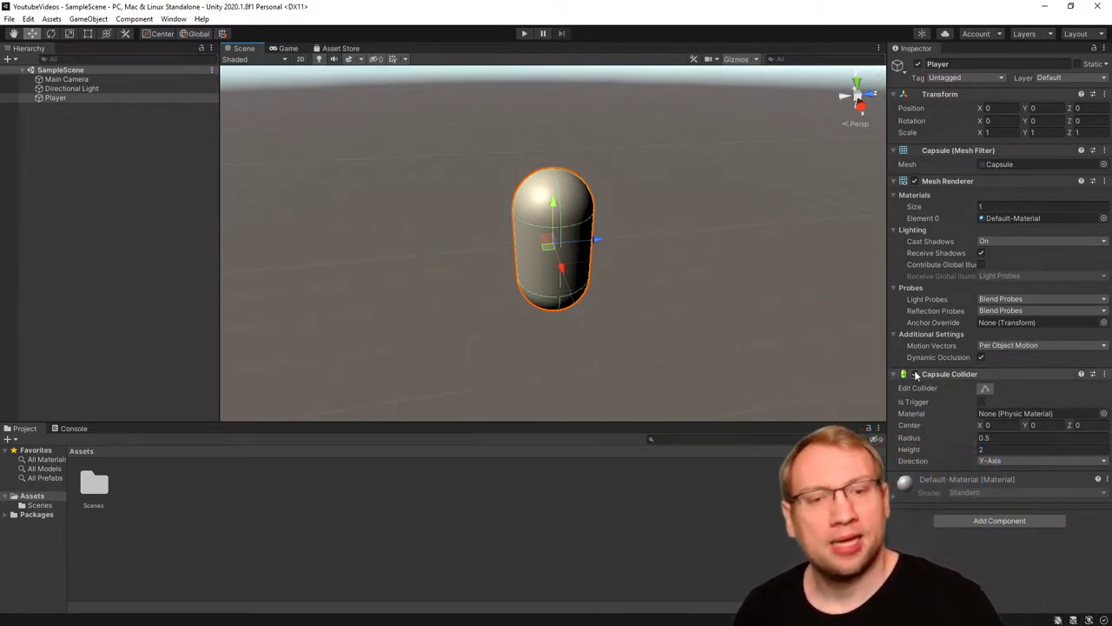
# Step: Switch the Player's Capsule Collider off and back on
pyautogui.click(915, 374)
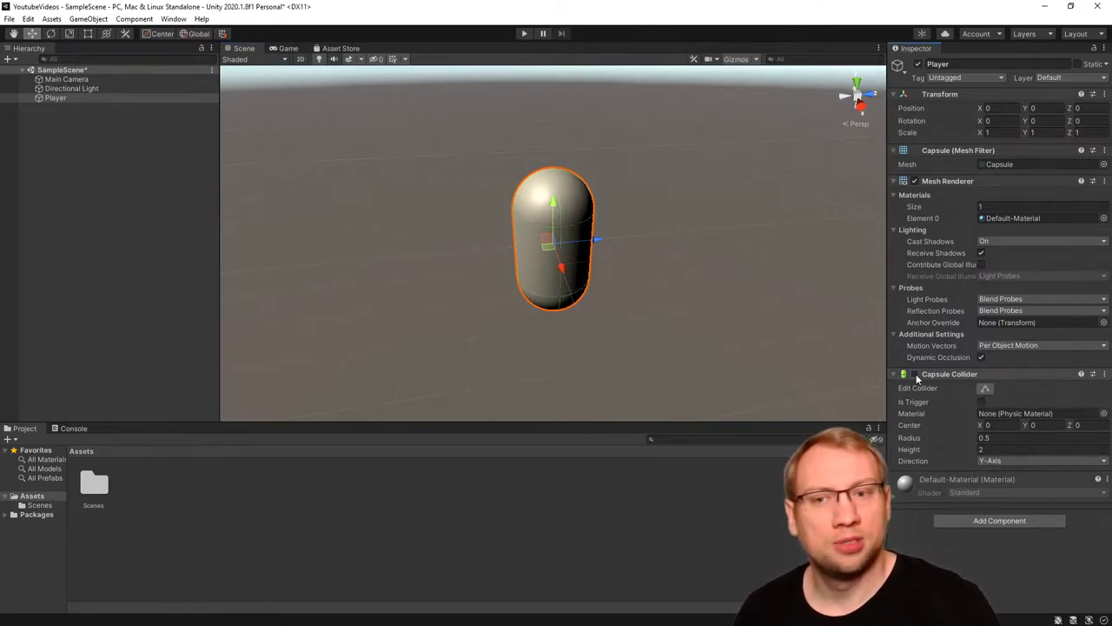
pyautogui.click(915, 373)
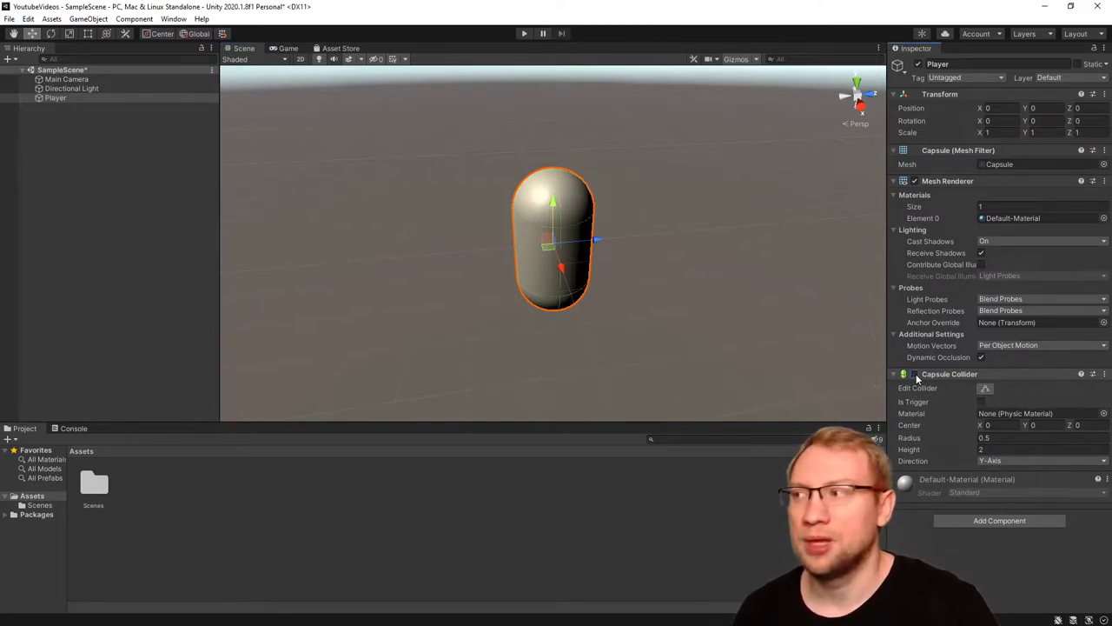
pyautogui.click(915, 375)
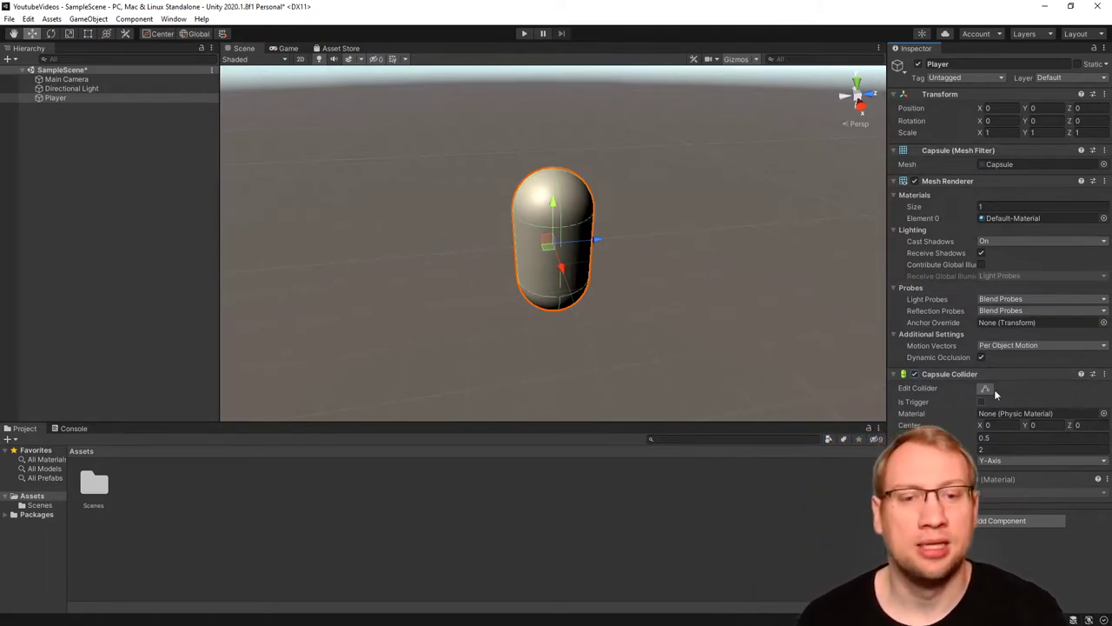
# Step: Toggle the Player's Mesh Renderer off and on repeatedly to compare the capsule with and without rendering
pyautogui.click(914, 181)
pyautogui.click(914, 181)
pyautogui.click(914, 180)
pyautogui.click(914, 181)
pyautogui.click(914, 180)
pyautogui.click(914, 181)
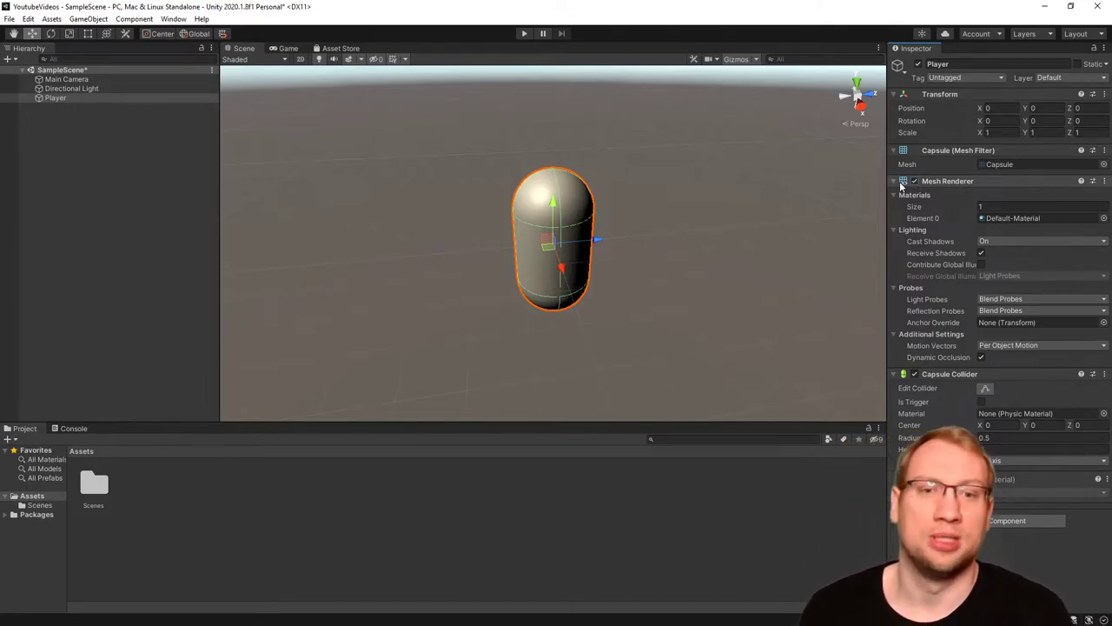
# Step: Collapse the Mesh Renderer and Mesh Filter components and enable Edit Collider on the Capsule Collider
pyautogui.click(896, 182)
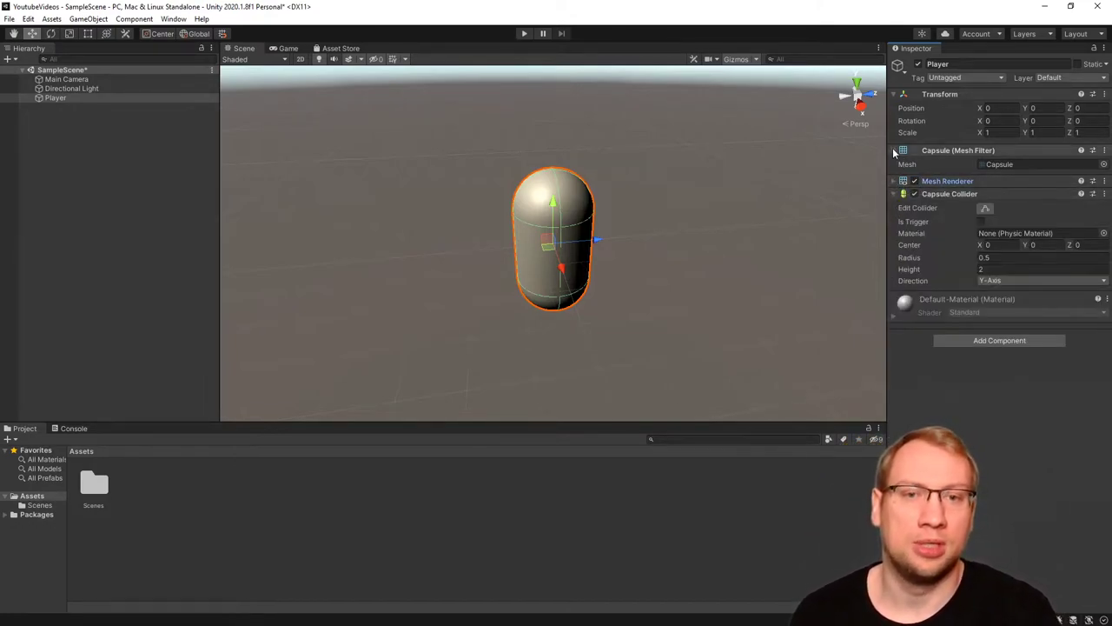
pyautogui.click(894, 152)
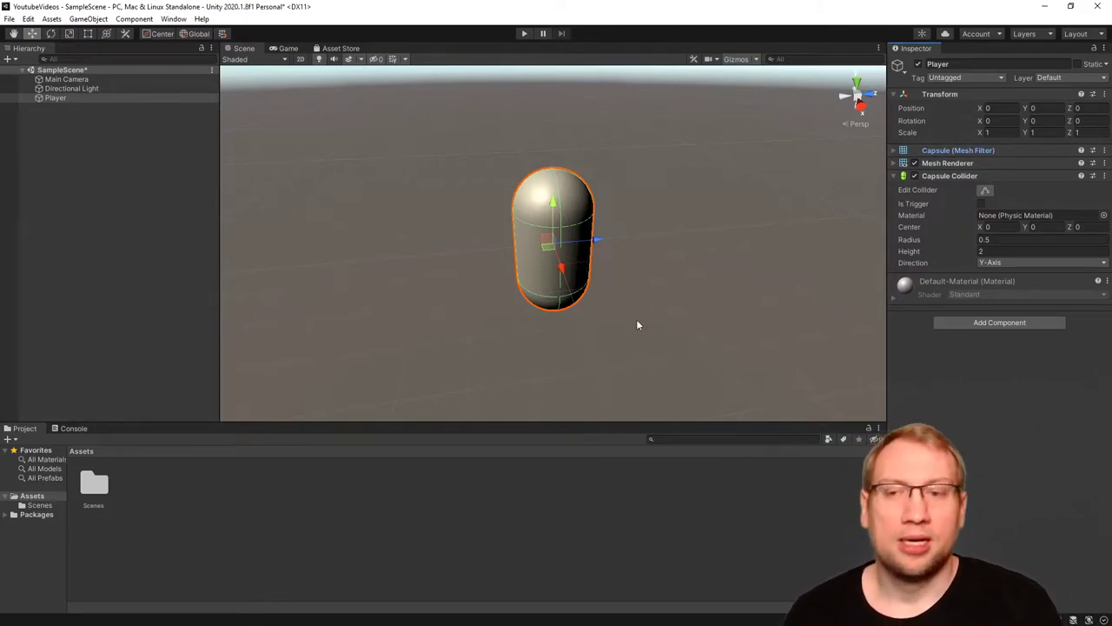
pyautogui.click(984, 192)
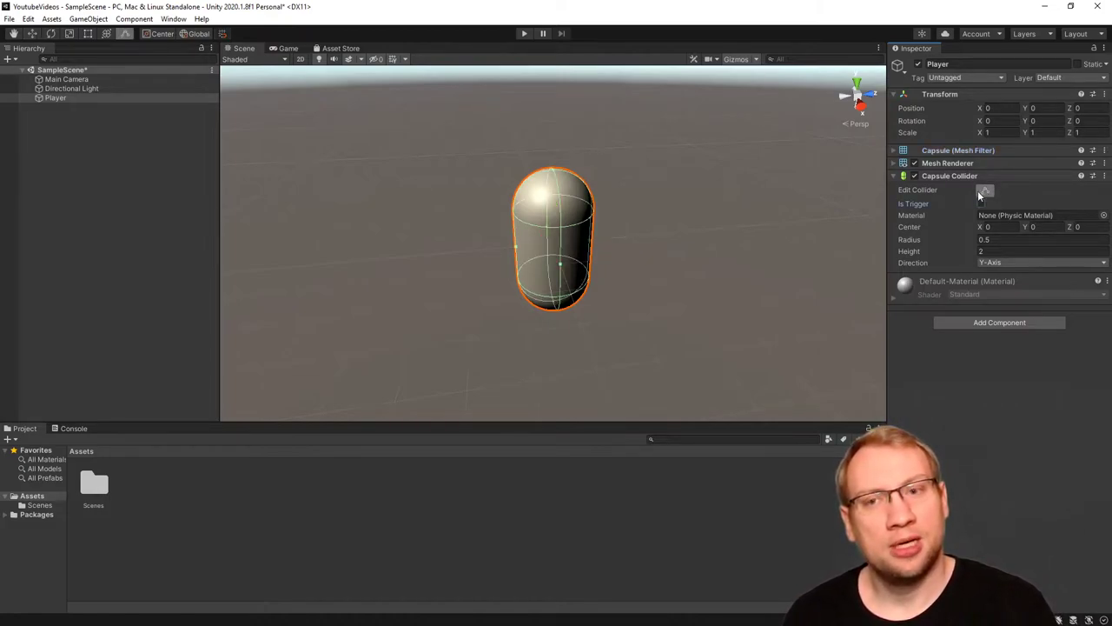
pyautogui.click(984, 192)
pyautogui.click(984, 192)
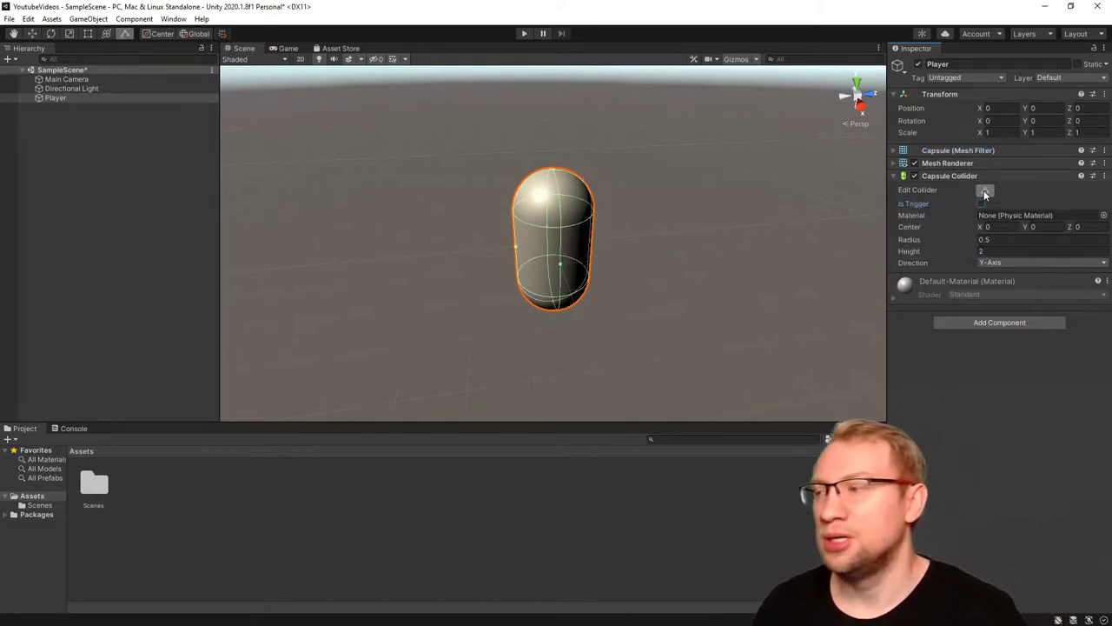
pyautogui.click(984, 192)
pyautogui.click(984, 192)
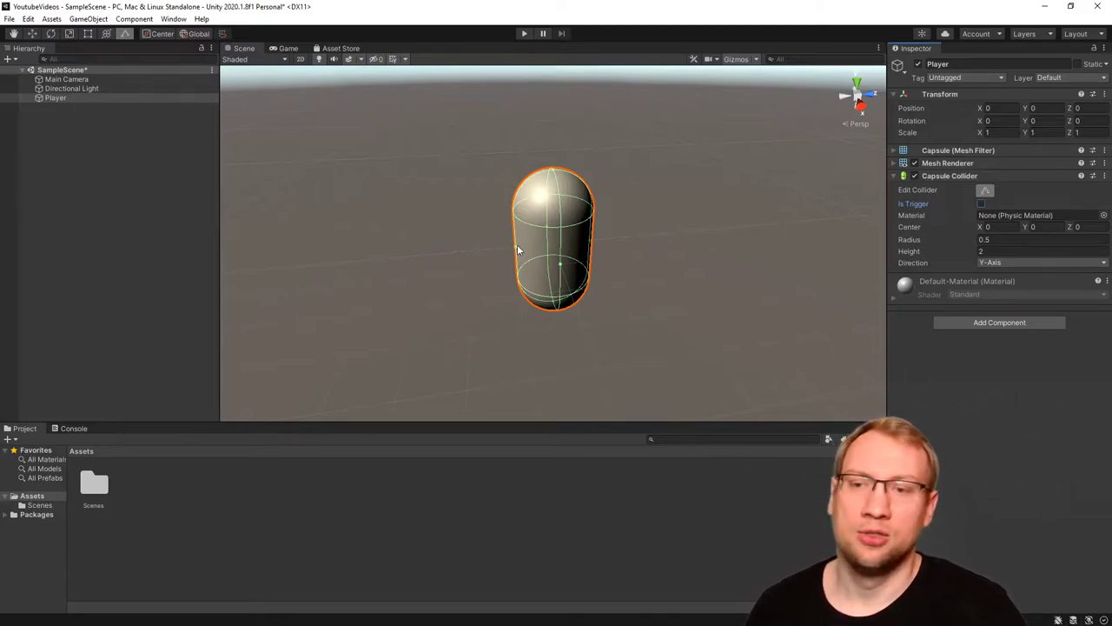
# Step: Try enlarging the Capsule Collider to a radius of about 0.71 and height of about 2.86, and undo the changes
pyautogui.moveTo(516, 251); pyautogui.dragTo(484, 251)
pyautogui.moveTo(536, 174); pyautogui.dragTo(537, 112)
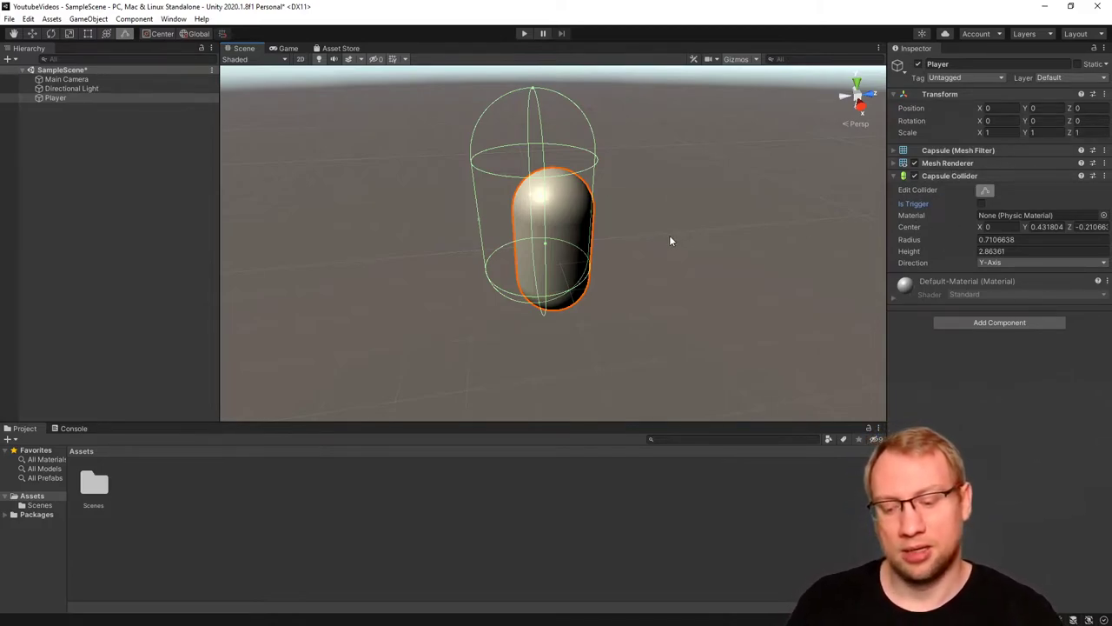
pyautogui.hotkey('ctrl', 'z')
pyautogui.hotkey('ctrl', 'z')
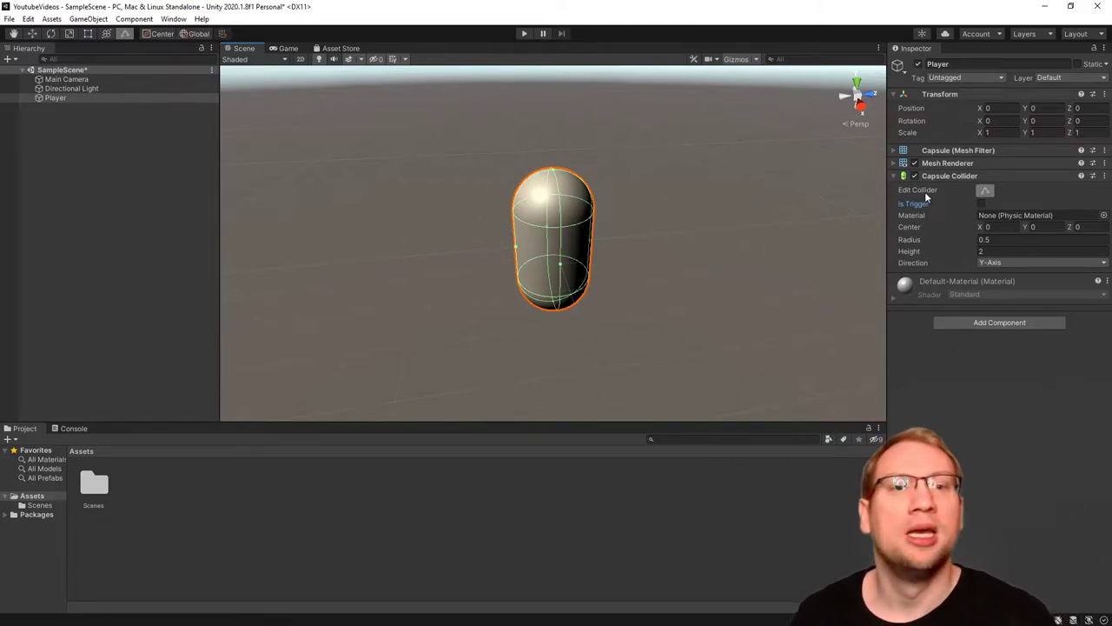
# Step: Search the addable components for "collider", and clear the search to browse the component categories
pyautogui.click(964, 321)
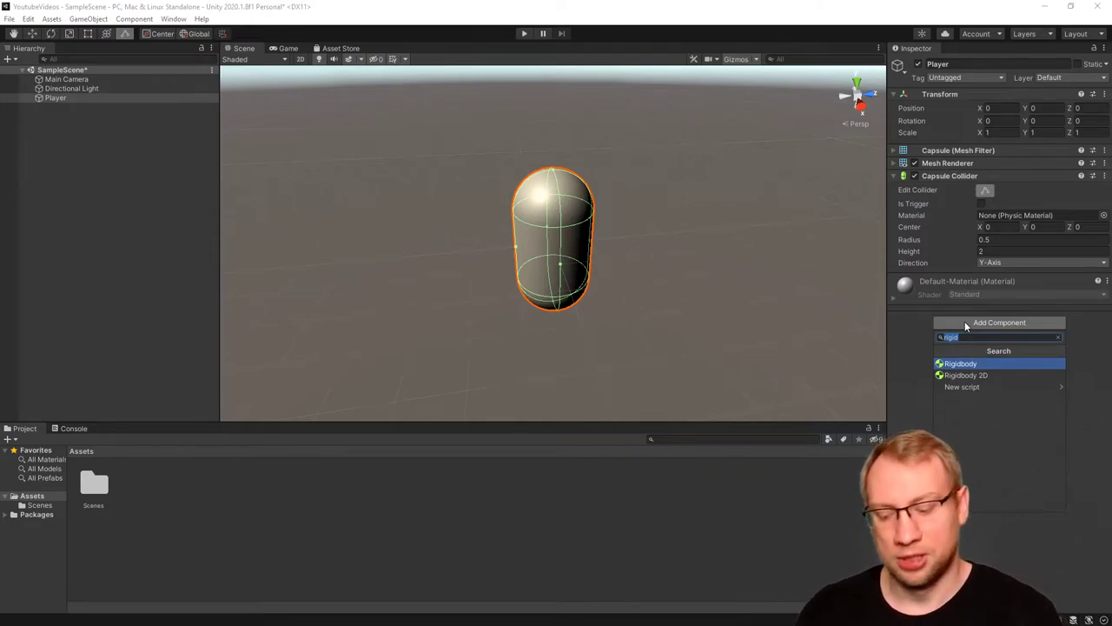
pyautogui.write('collider')
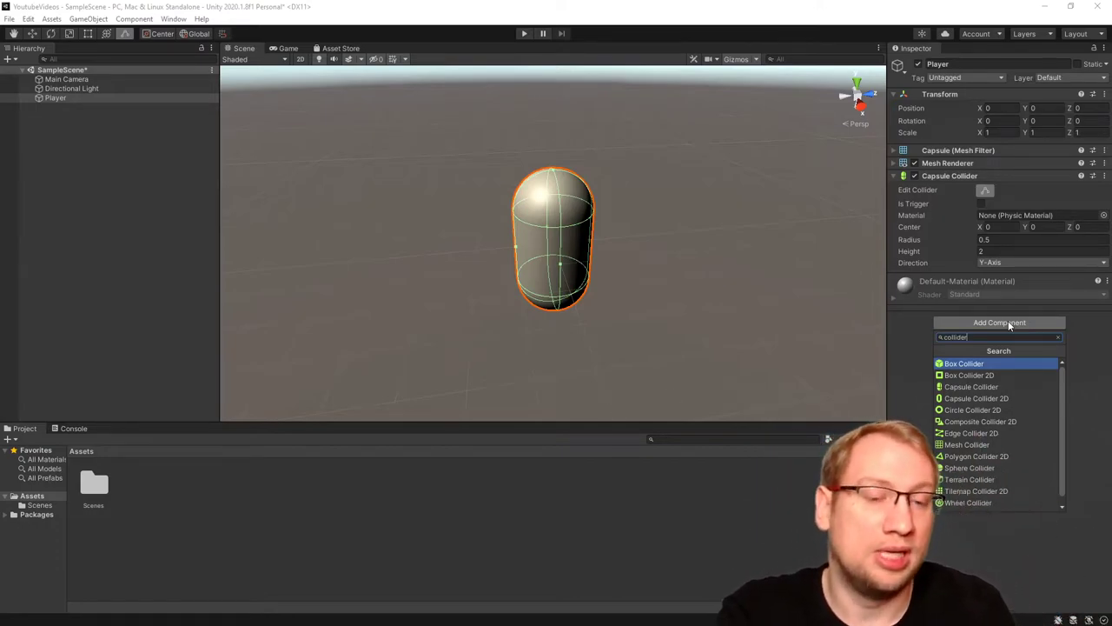
pyautogui.press('BackSpace')
pyautogui.press('BackSpace')
pyautogui.press('BackSpace')
pyautogui.press('BackSpace')
pyautogui.press('BackSpace')
pyautogui.press('BackSpace')
pyautogui.press('BackSpace')
pyautogui.press('BackSpace')
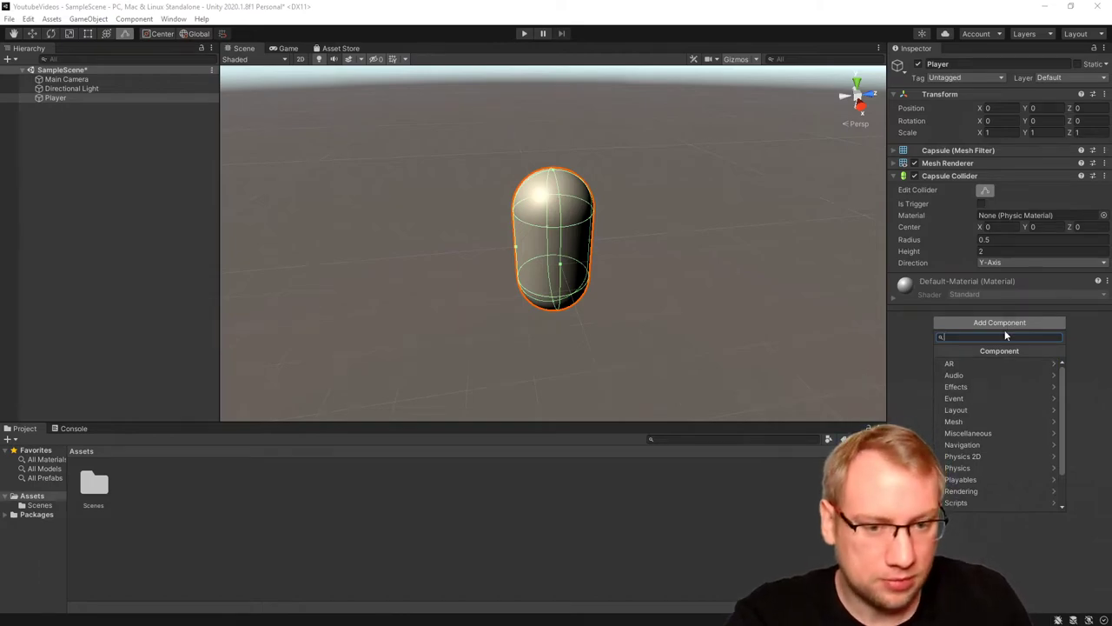
pyautogui.scroll(-2, 1001, 383)
pyautogui.scroll(2, 985, 425)
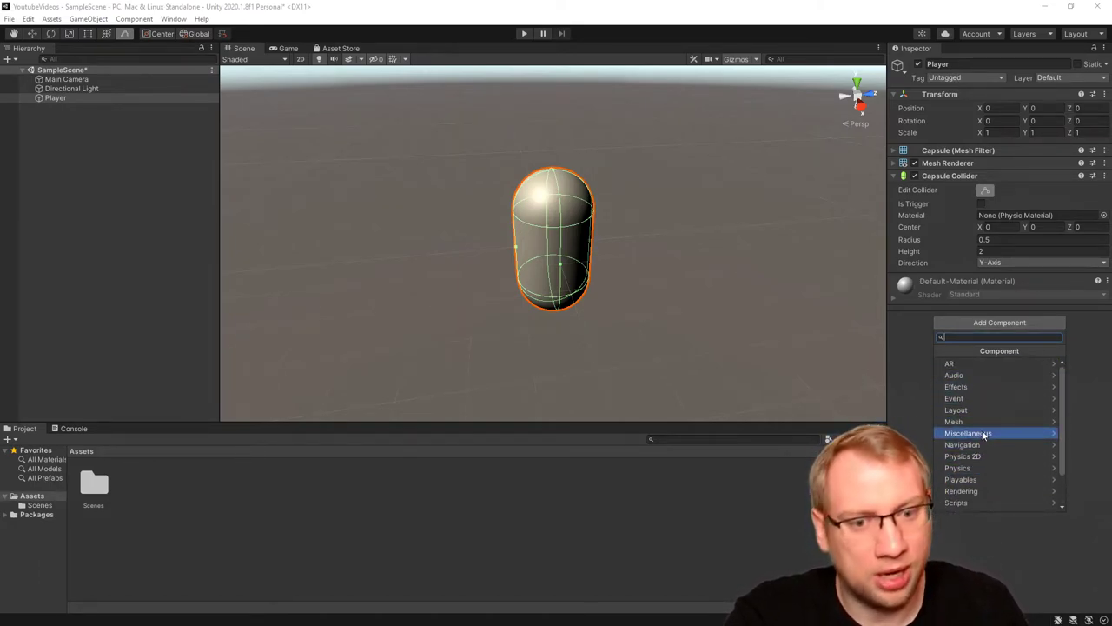
pyautogui.scroll(-2, 982, 433)
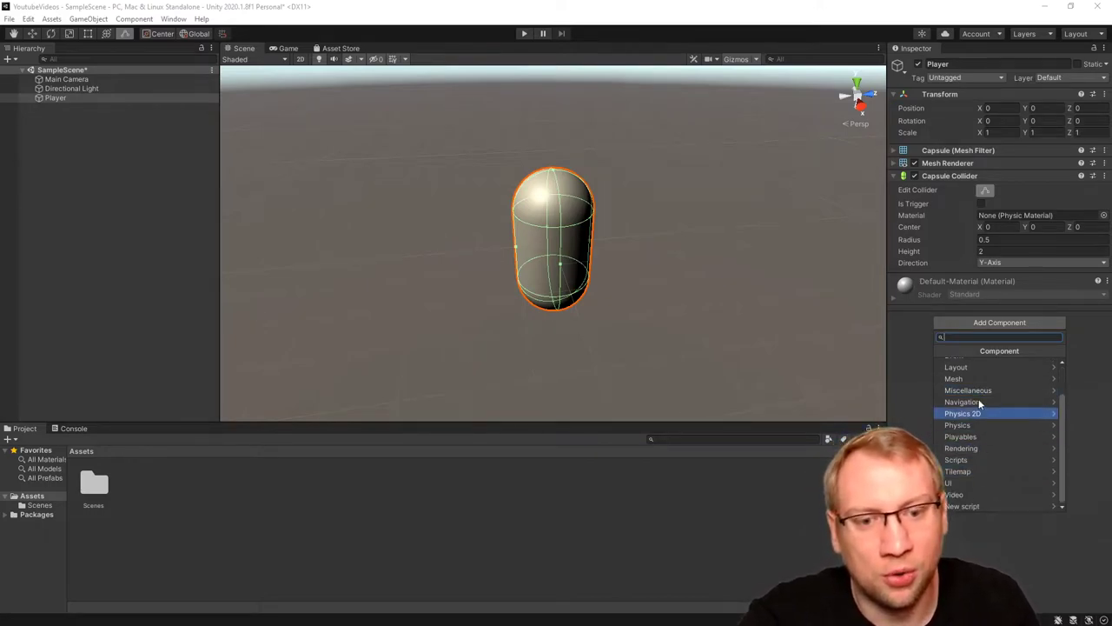
pyautogui.scroll(2, 980, 443)
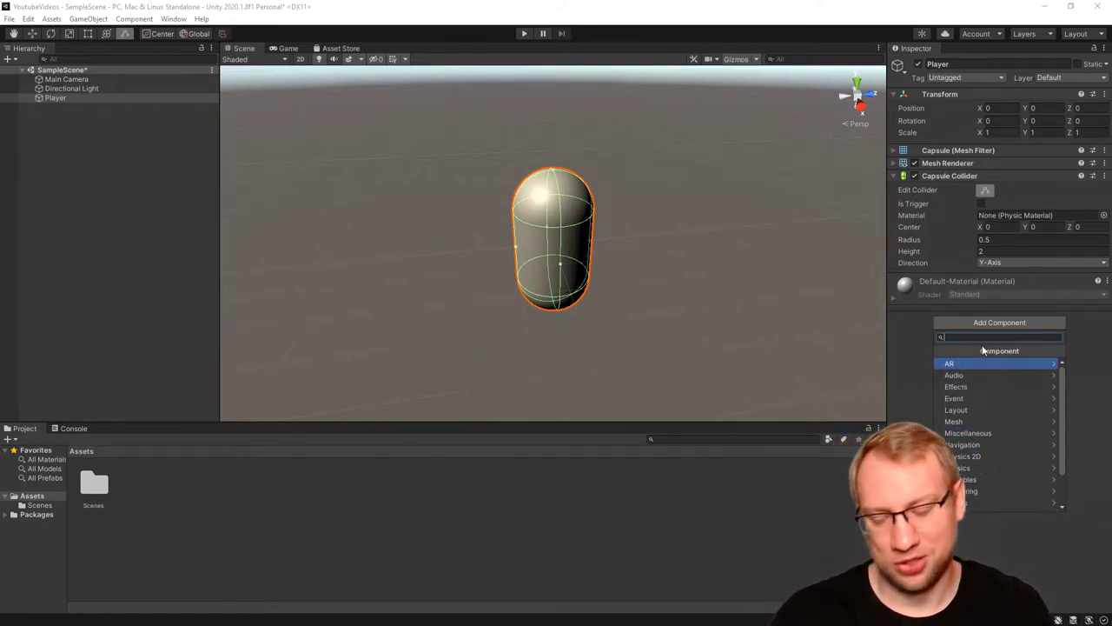
# Step: Search the components for "collider" and add a Box Collider to the Player
pyautogui.write('collider')
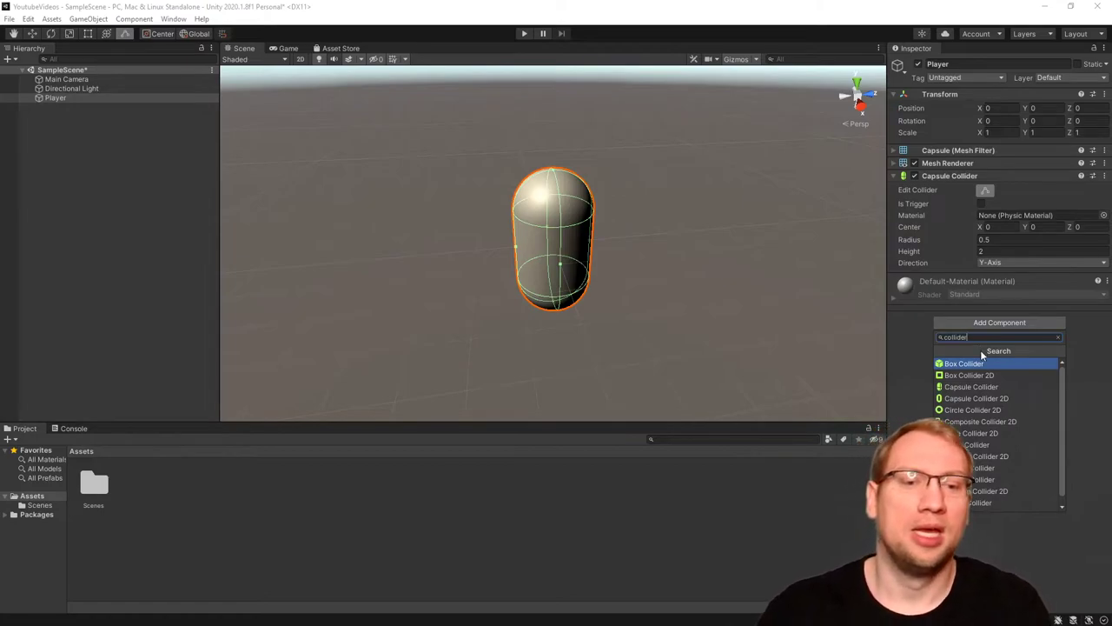
pyautogui.press('Down')
pyautogui.press('Down')
pyautogui.press('Down')
pyautogui.press('Down')
pyautogui.press('Down')
pyautogui.press('Down')
pyautogui.scroll(1, 1001, 393)
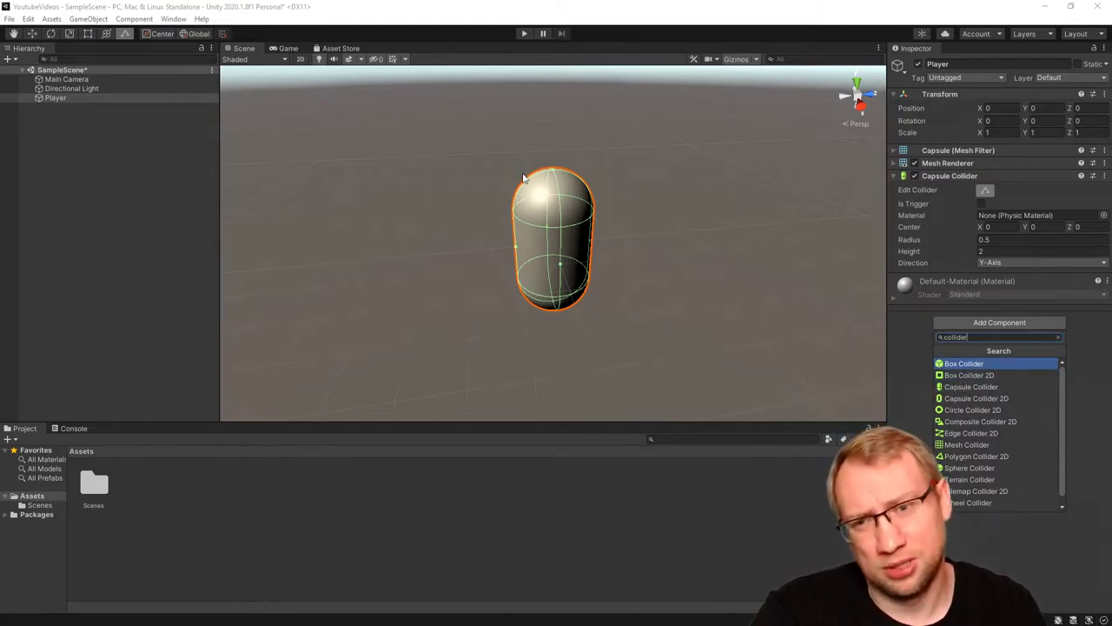
pyautogui.click(963, 364)
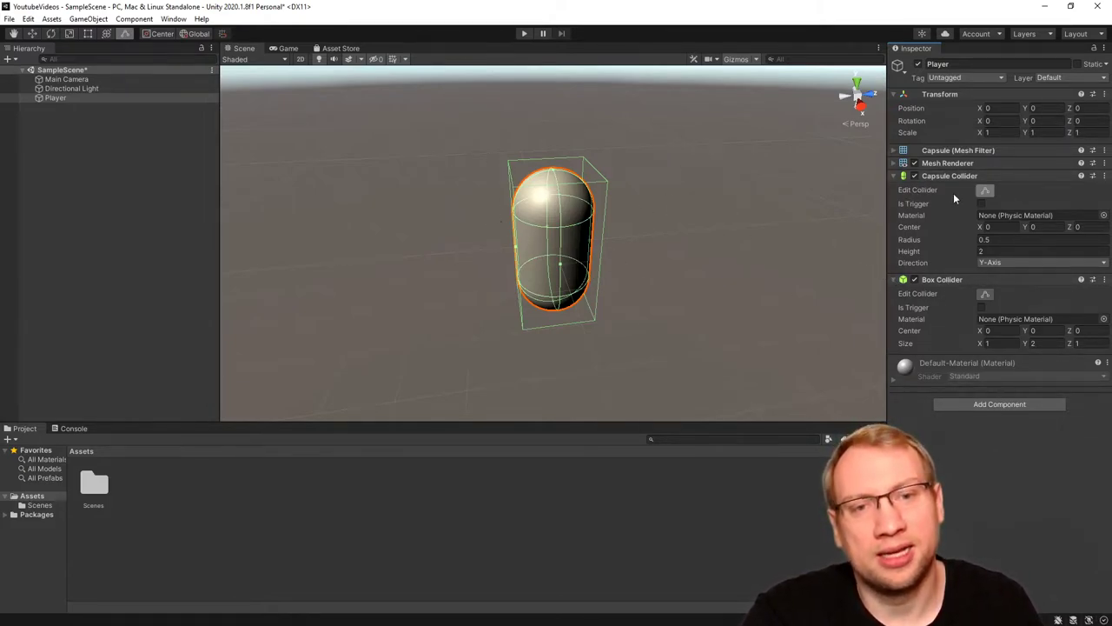
# Step: Toggle the Player's colliders off and back on, and check the options available for the Box Collider component
pyautogui.click(914, 176)
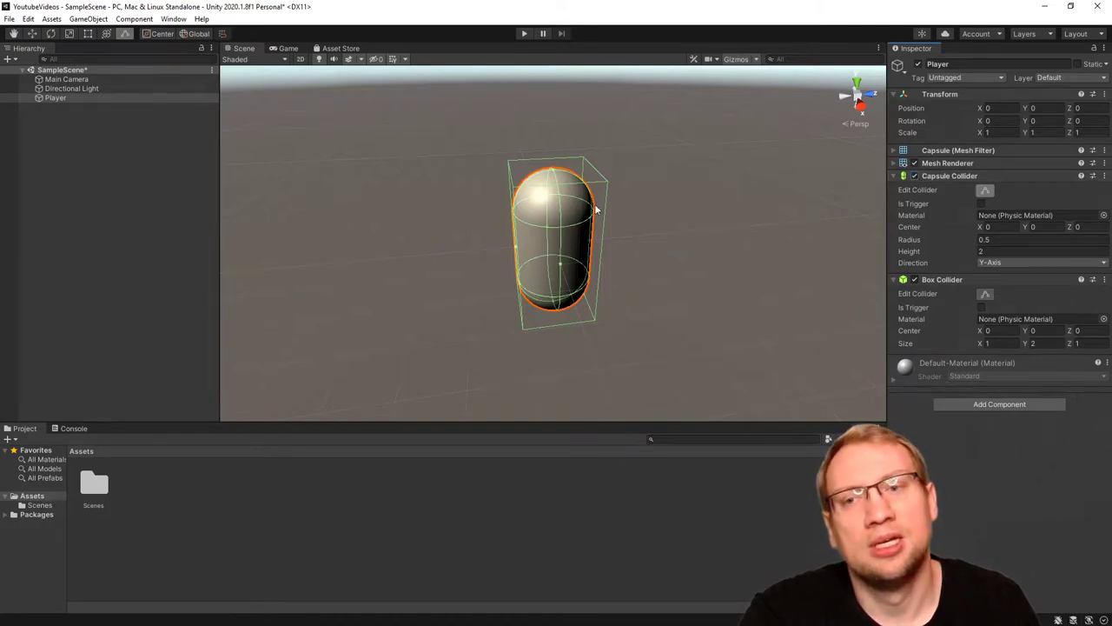
pyautogui.click(914, 279)
pyautogui.click(914, 279)
pyautogui.rightClick(938, 280)
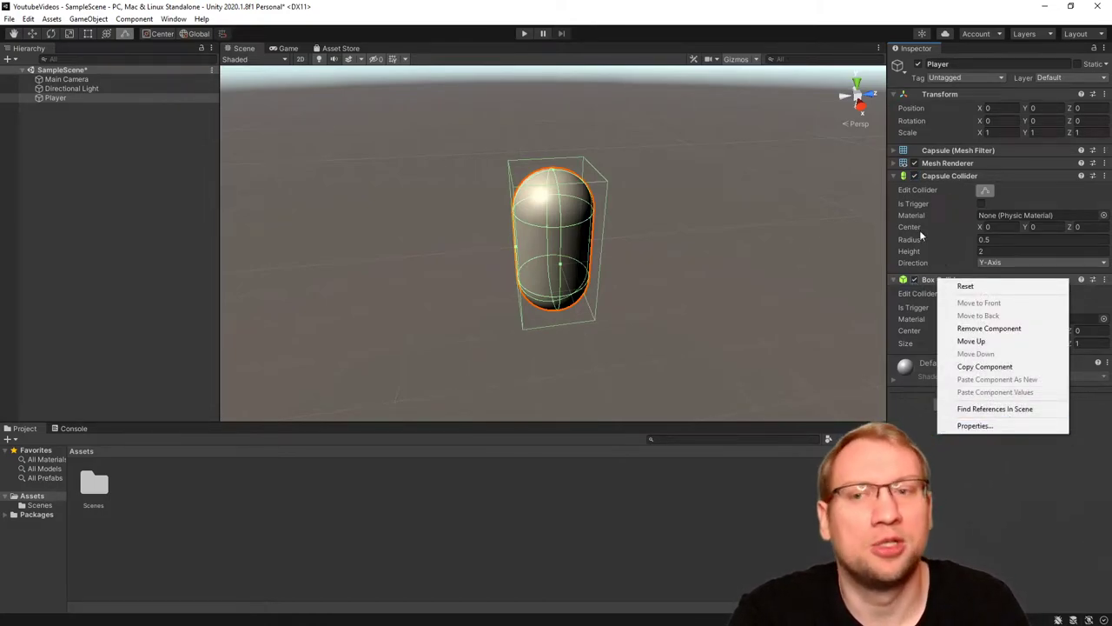
pyautogui.click(832, 298)
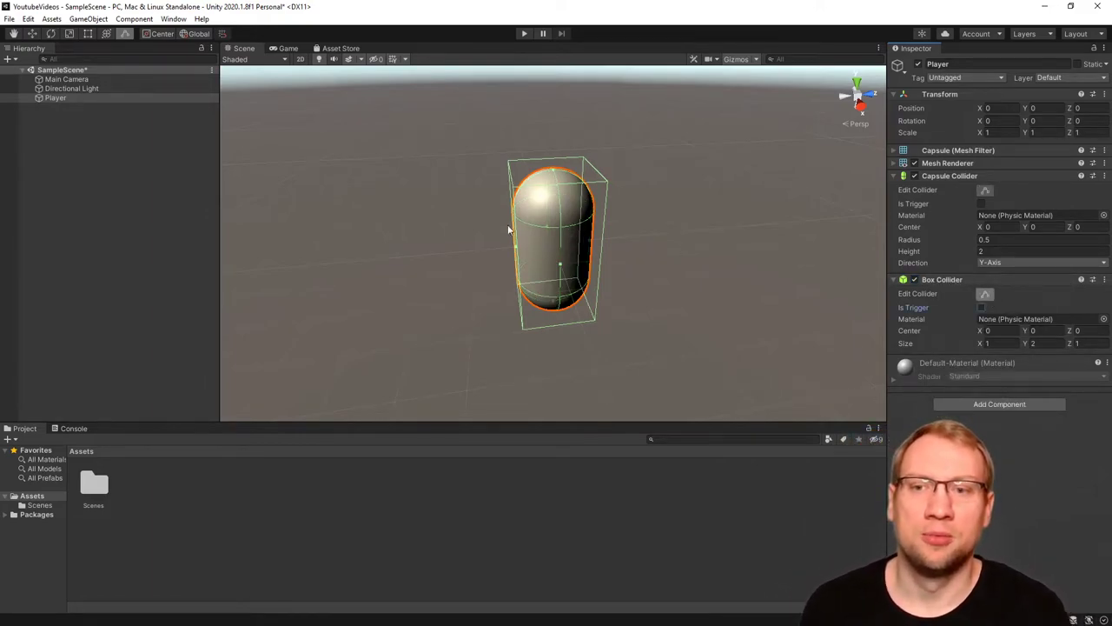
# Step: Reshape the Box Collider in edit mode to a size of about 2.32 × 0.98 × 2.14, offset around the capsule's lower half
pyautogui.moveTo(515, 245); pyautogui.dragTo(482, 253)
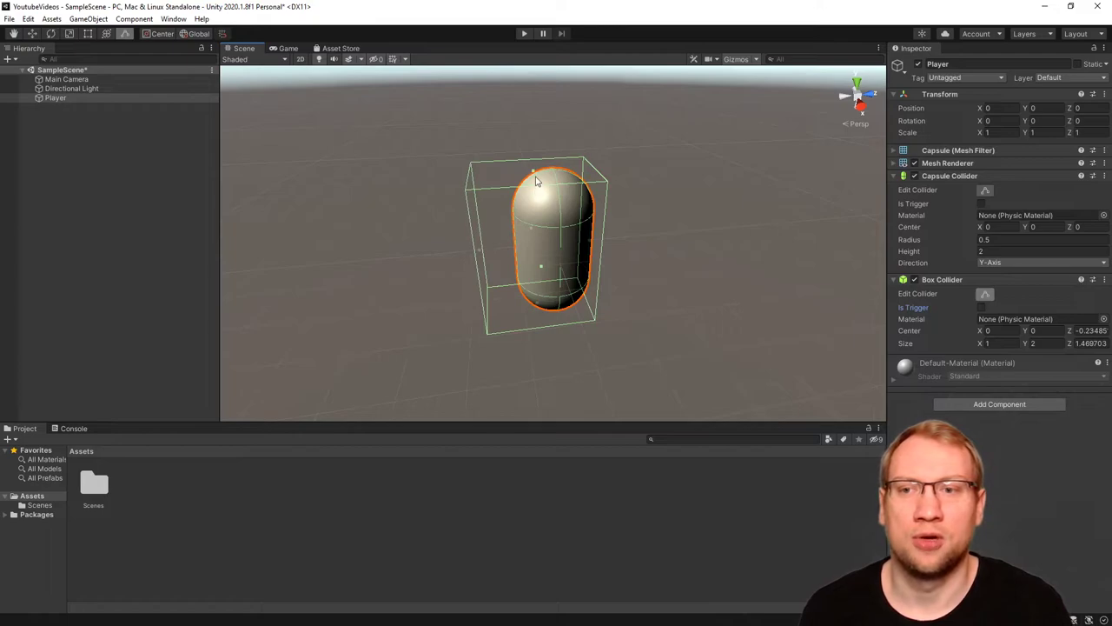
pyautogui.moveTo(534, 172); pyautogui.dragTo(534, 260)
pyautogui.moveTo(542, 300); pyautogui.dragTo(544, 321)
pyautogui.moveTo(599, 289); pyautogui.dragTo(638, 275)
pyautogui.moveTo(552, 255); pyautogui.dragTo(547, 230)
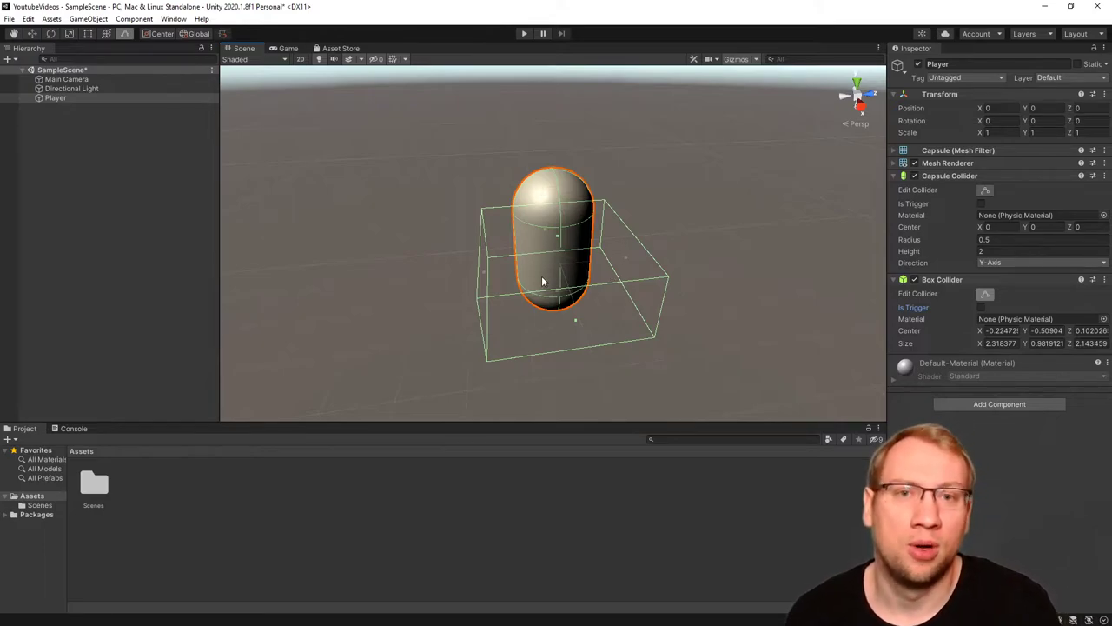
# Step: Remove the Box Collider component from the Player and clear the selection
pyautogui.rightClick(943, 280)
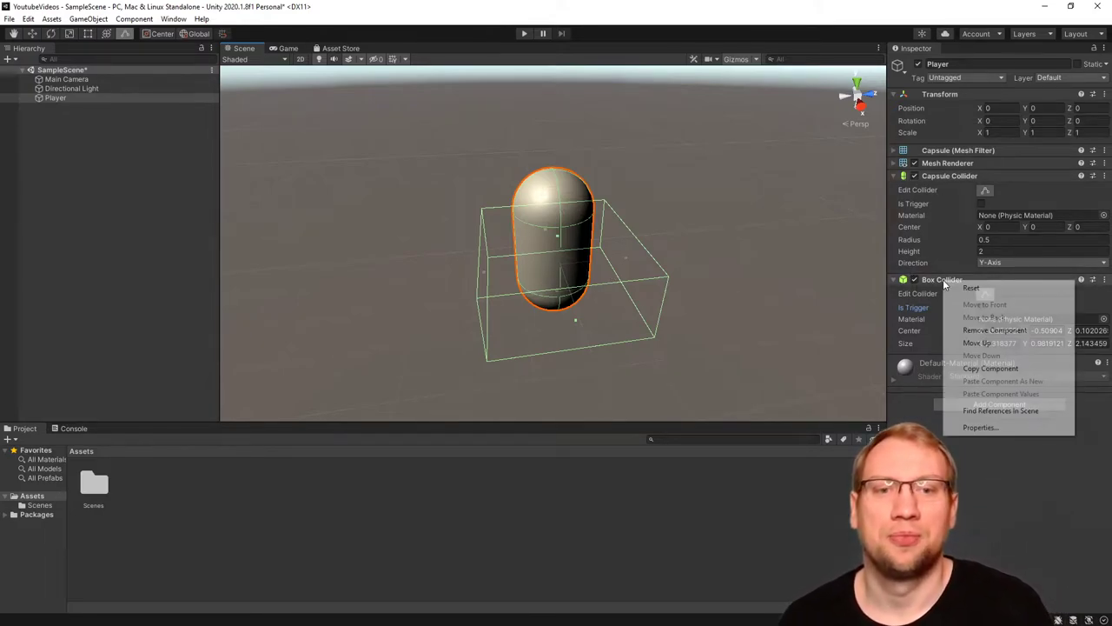
pyautogui.click(984, 331)
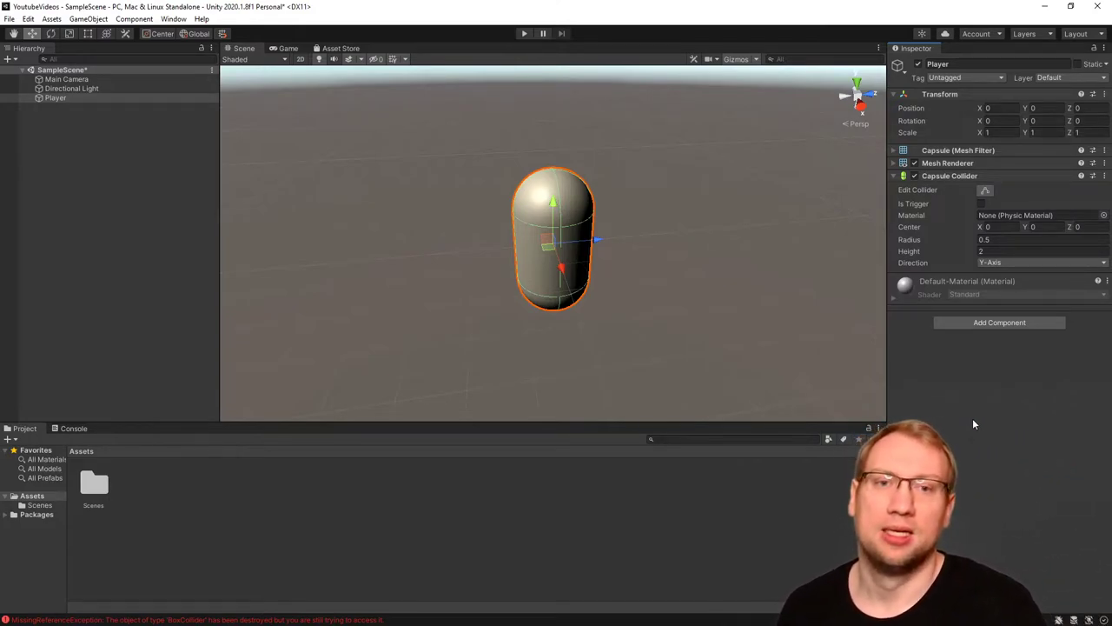
pyautogui.click(106, 158)
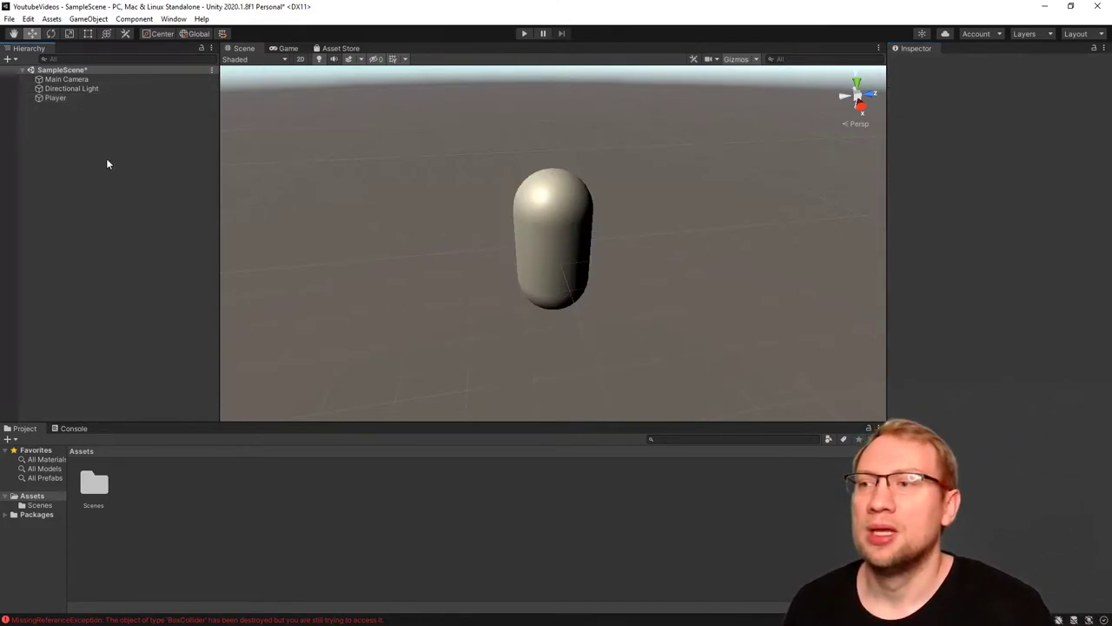
pyautogui.click(73, 99)
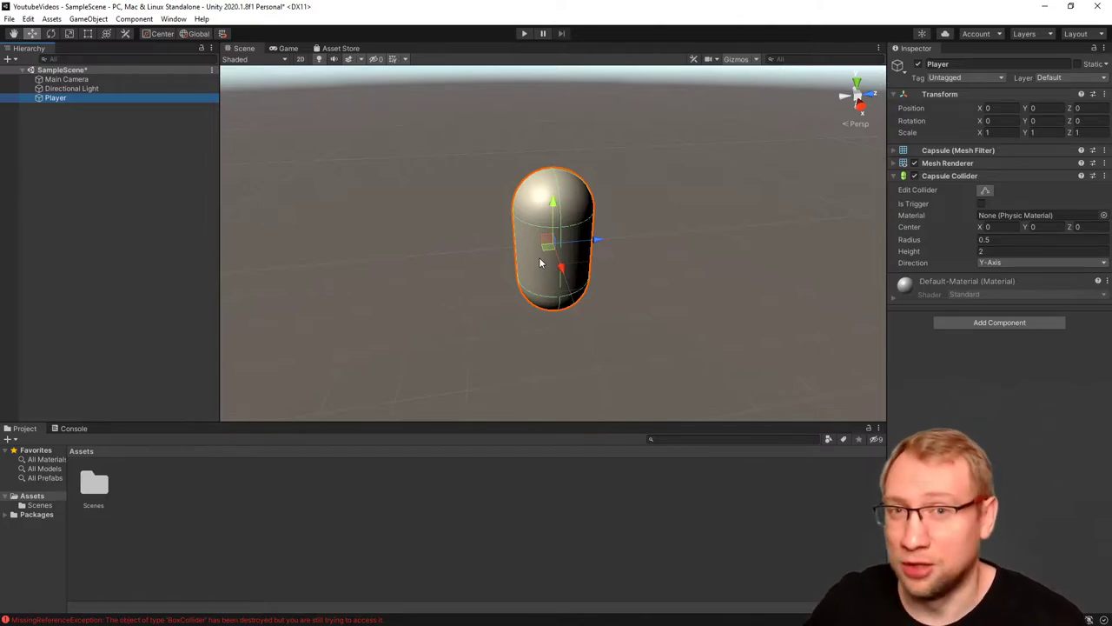
pyautogui.click(127, 129)
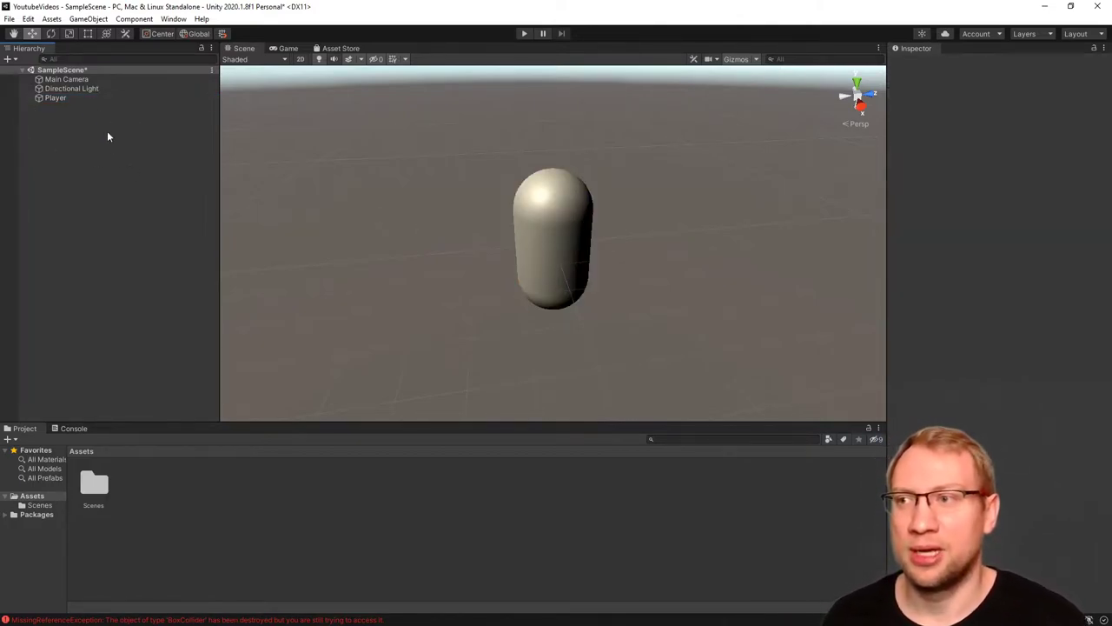
# Step: Add a 3D Plane to the scene and reset its Transform
pyautogui.rightClick(57, 131)
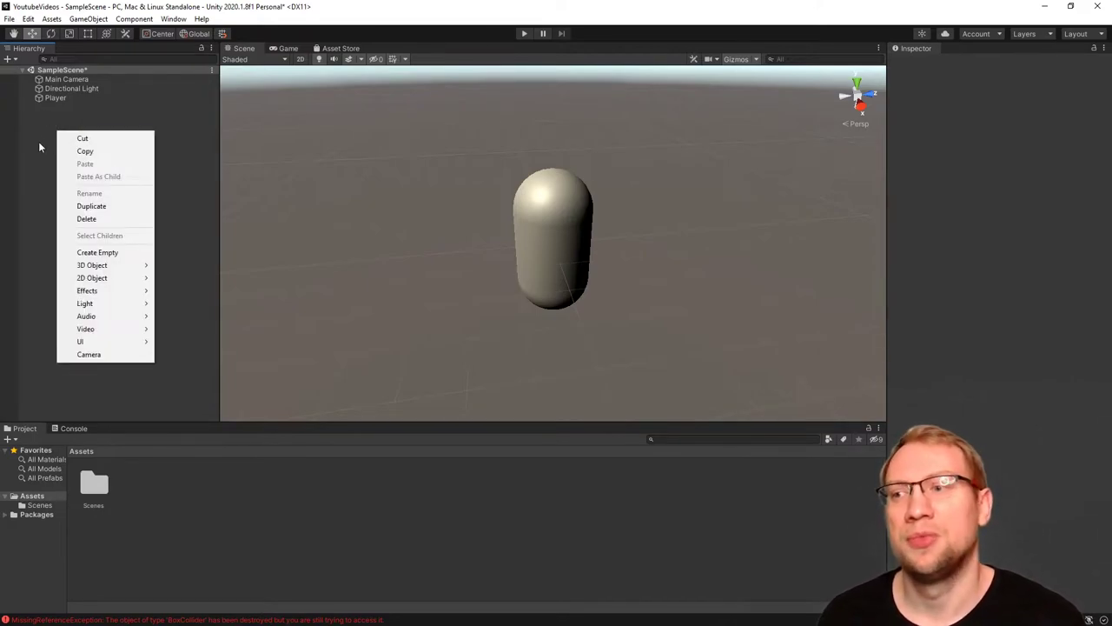
pyautogui.moveTo(112, 267)
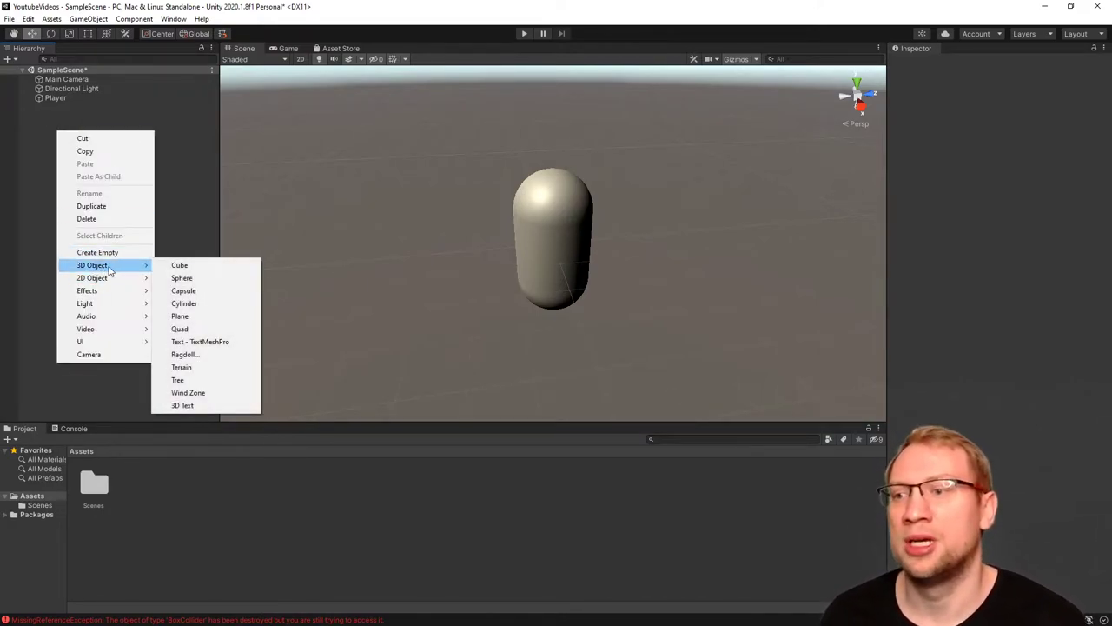
pyautogui.click(198, 317)
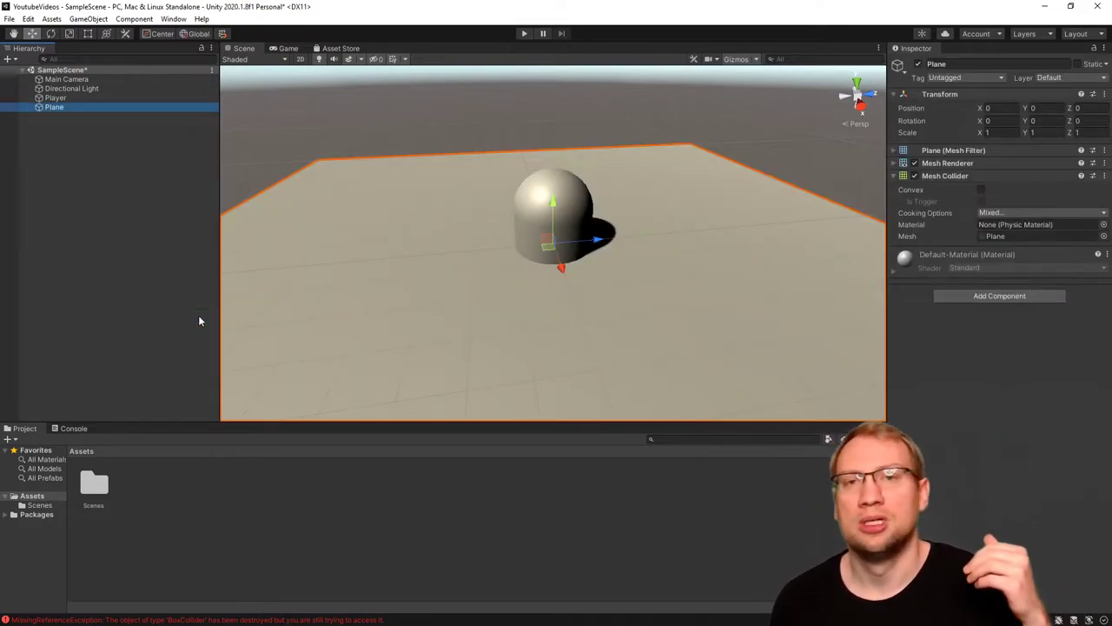
pyautogui.press('f')
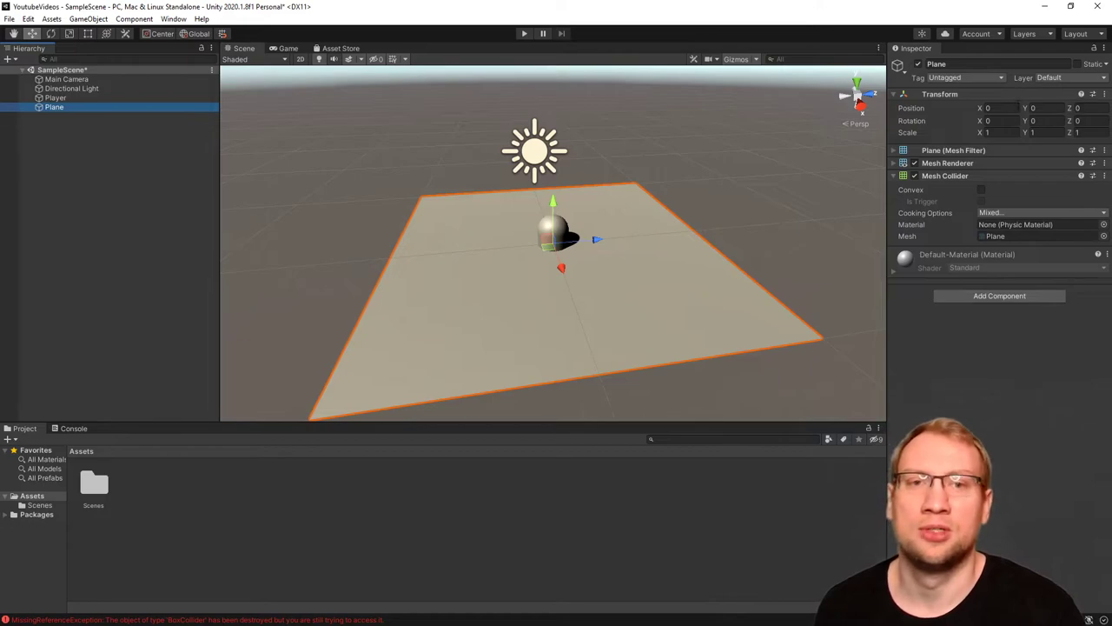
pyautogui.rightClick(953, 94)
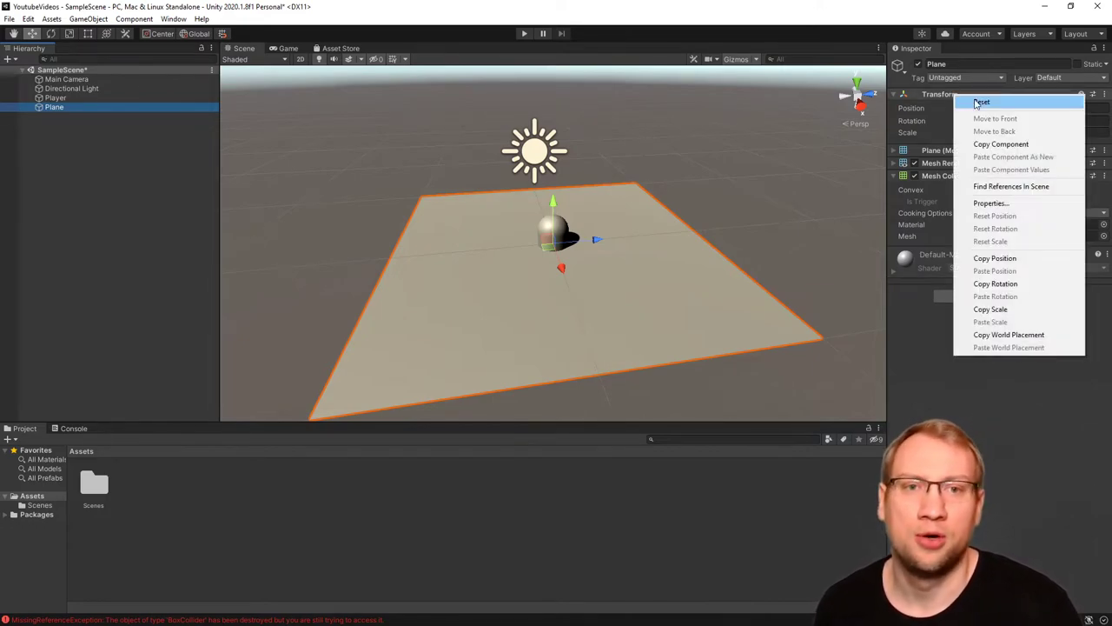
pyautogui.click(979, 103)
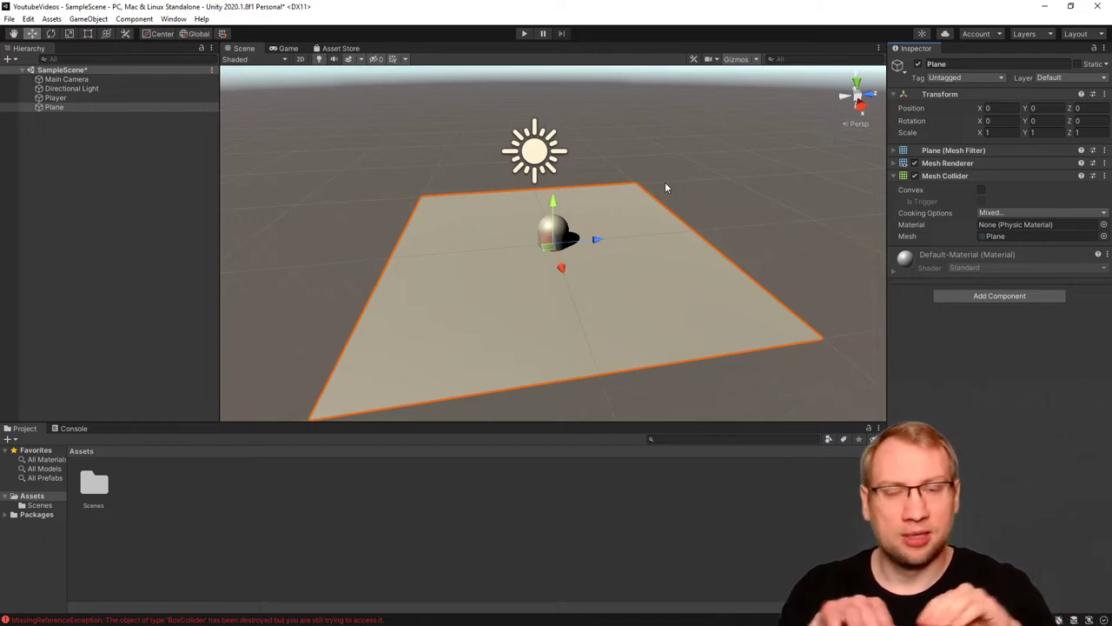
# Step: Raise the Player above the plane to a Y position of 1.5, and run the scene briefly to check it
pyautogui.click(76, 96)
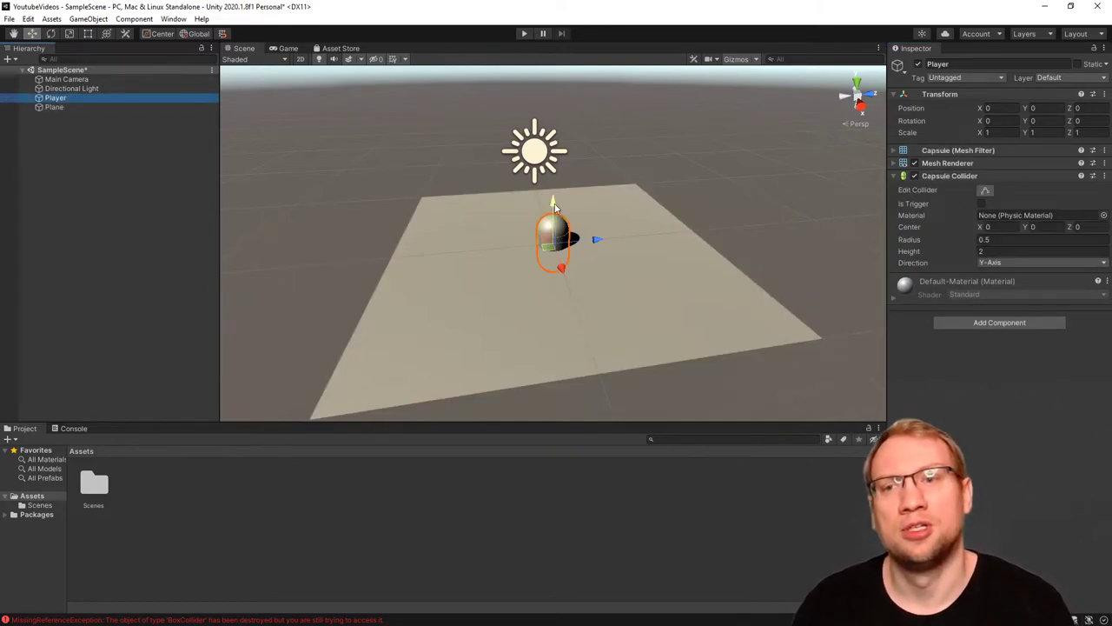
pyautogui.moveTo(553, 205); pyautogui.dragTo(556, 174)
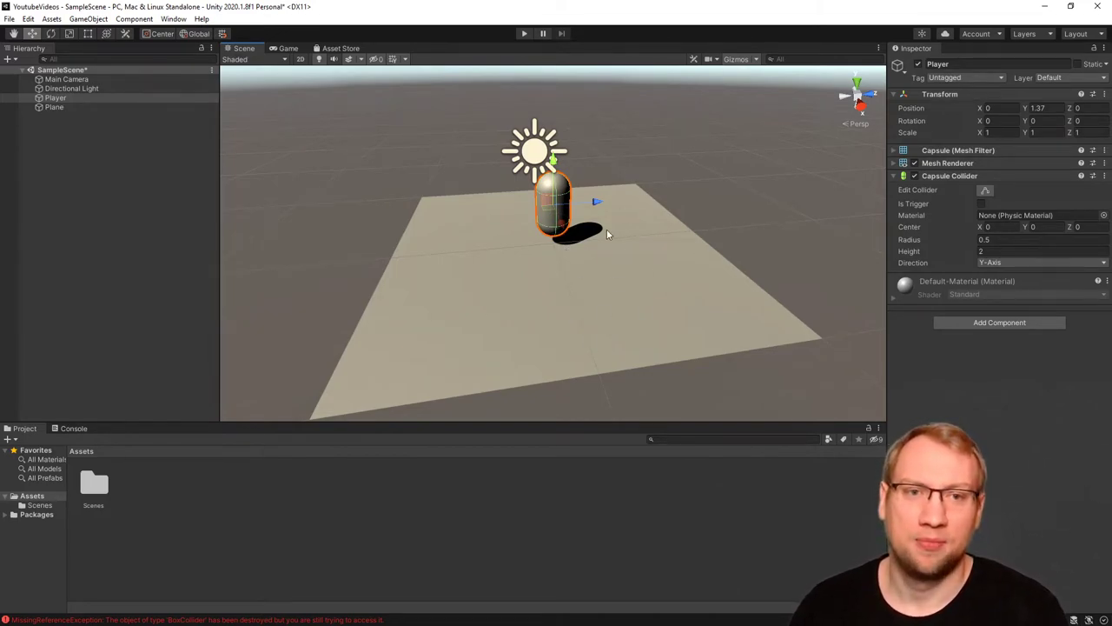
pyautogui.click(1038, 108)
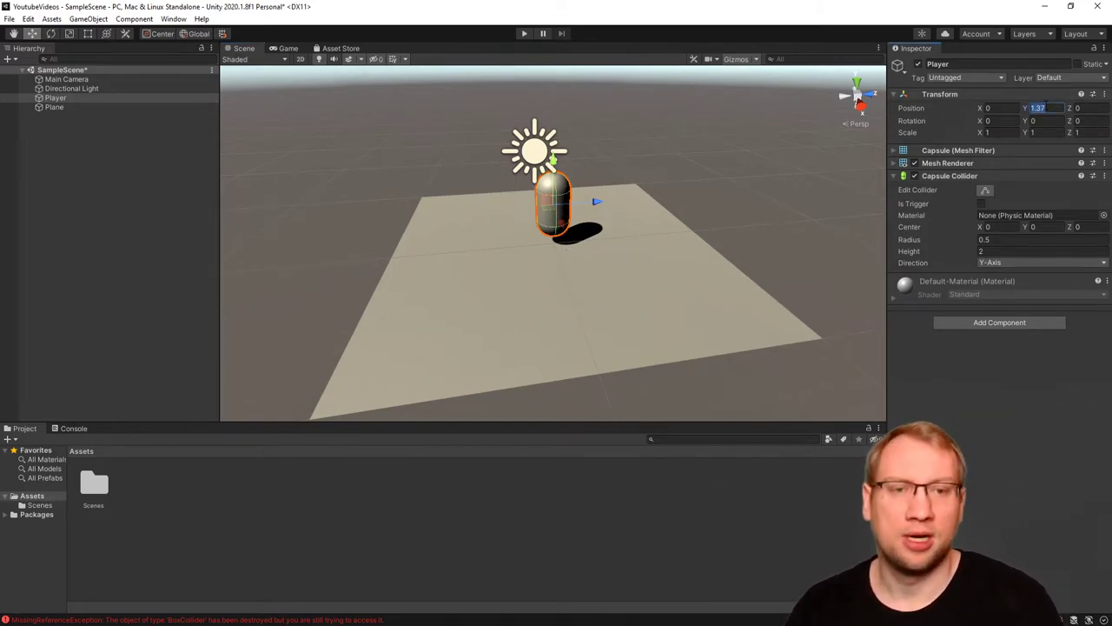
pyautogui.write('1')
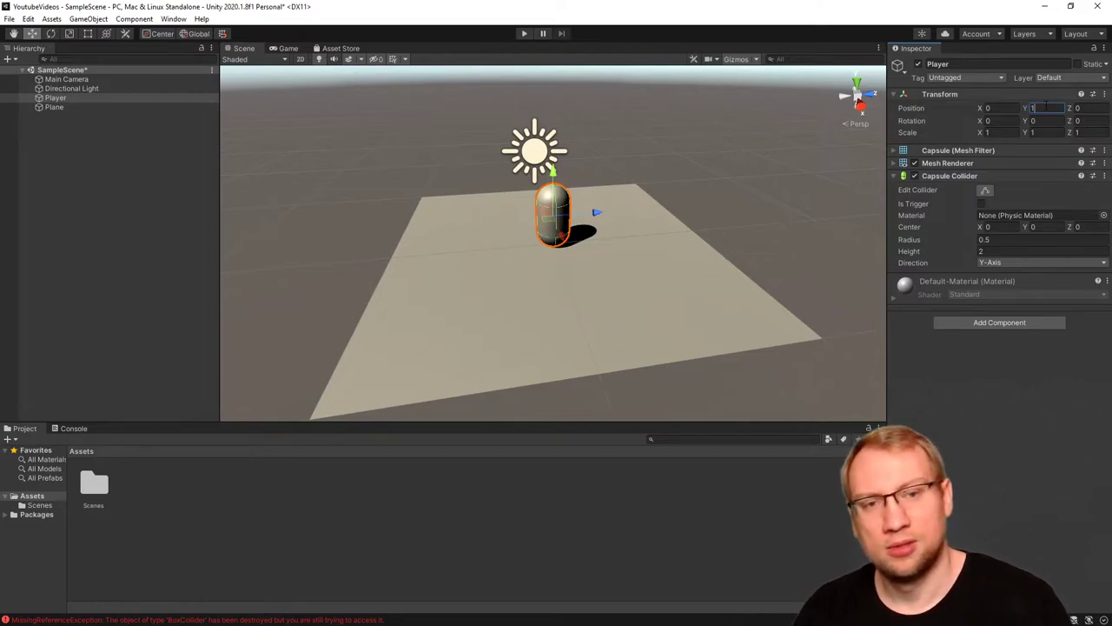
pyautogui.write('.5')
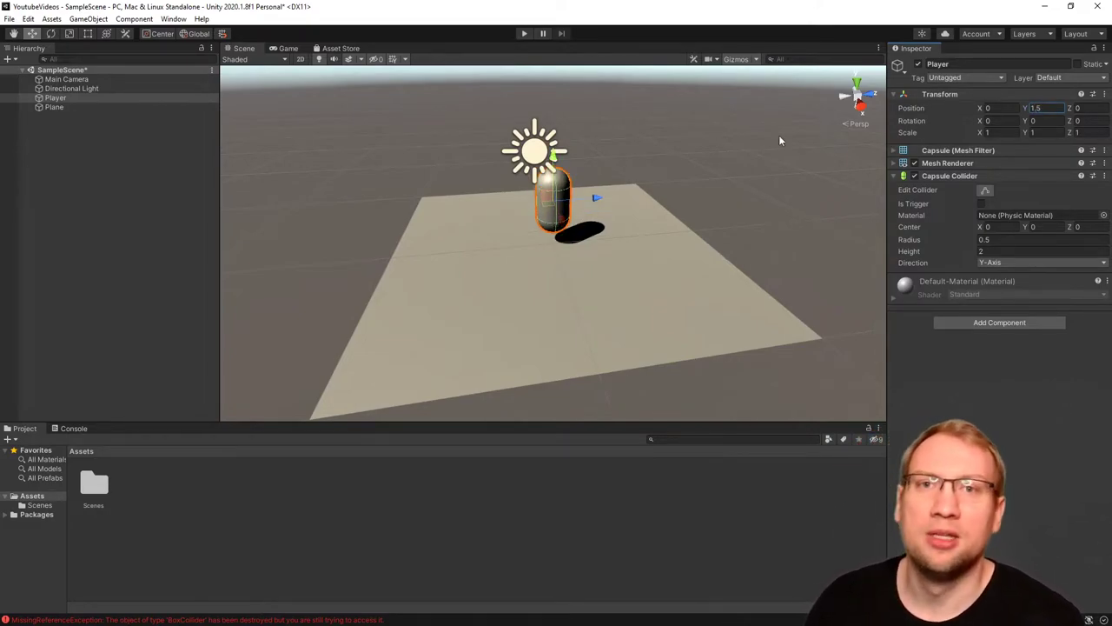
pyautogui.click(717, 160)
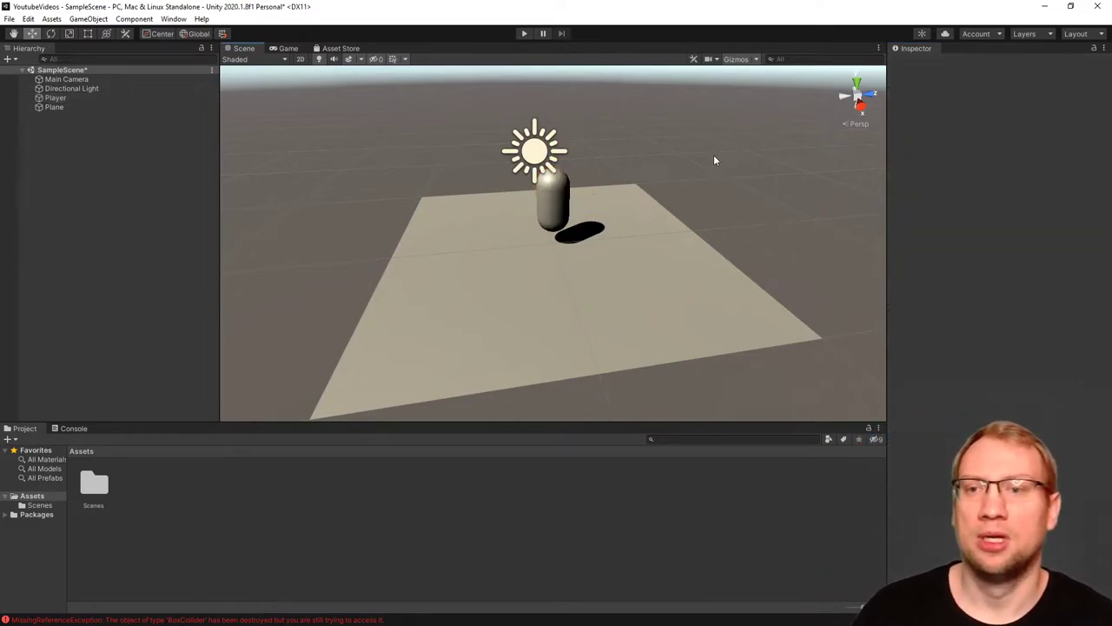
pyautogui.click(524, 35)
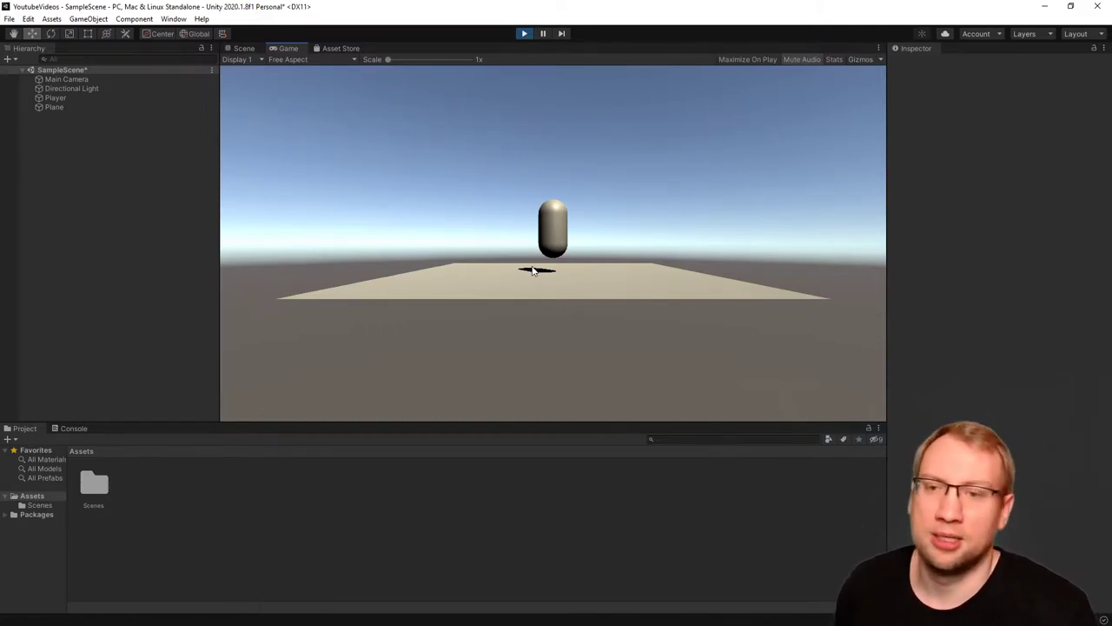
pyautogui.click(525, 35)
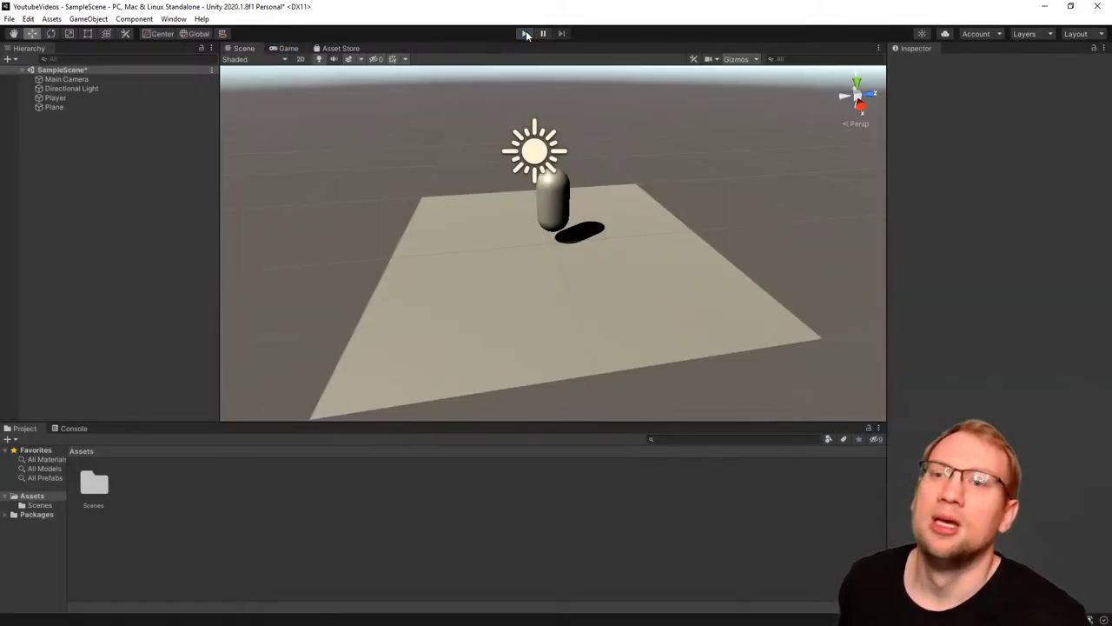
# Step: Raise the Main Camera to about Y 3.74, tilt it to about 12.74 on X, and test the view in play mode
pyautogui.moveTo(698, 215); pyautogui.dragTo(700, 249, button='right')
pyautogui.scroll(-5, 700, 248)
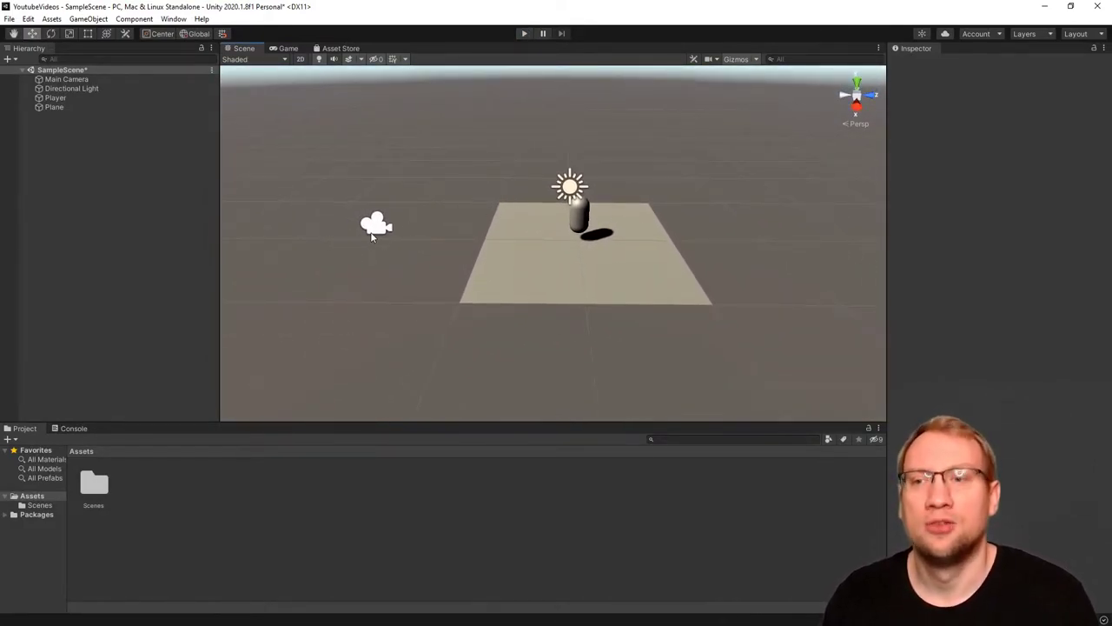
pyautogui.moveTo(374, 233); pyautogui.dragTo(432, 219, button='right')
pyautogui.click(432, 218)
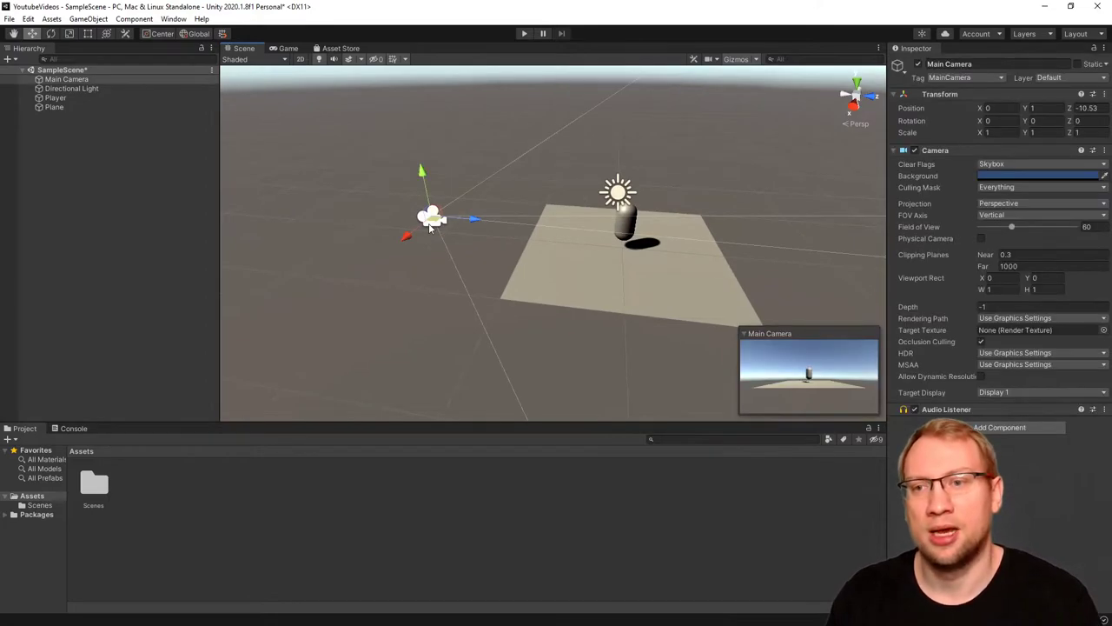
pyautogui.moveTo(426, 171); pyautogui.dragTo(424, 145)
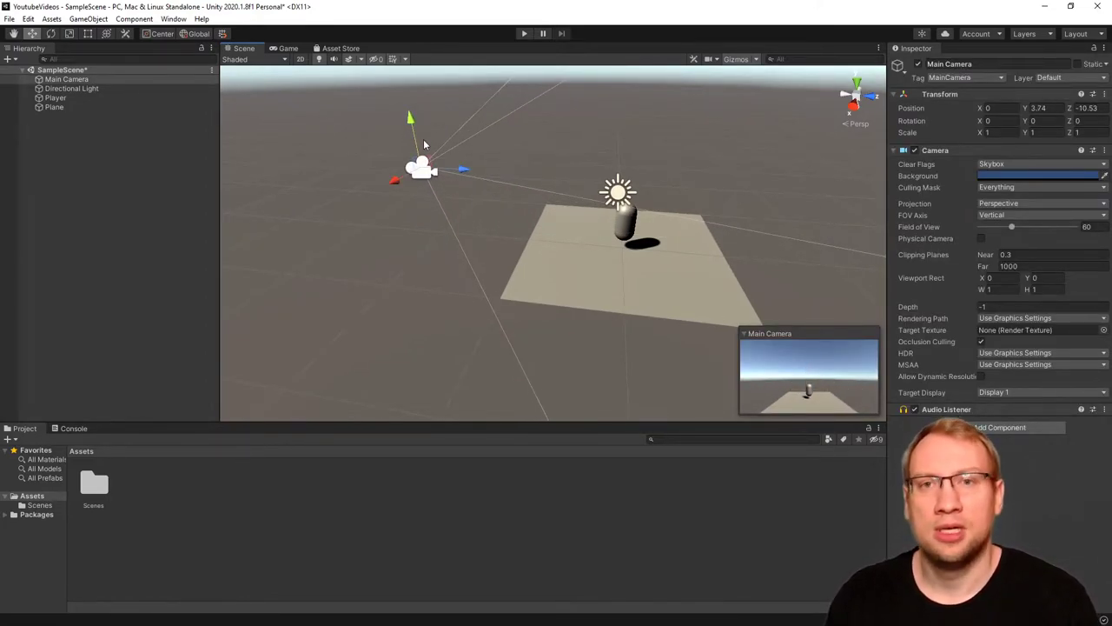
pyautogui.press('e')
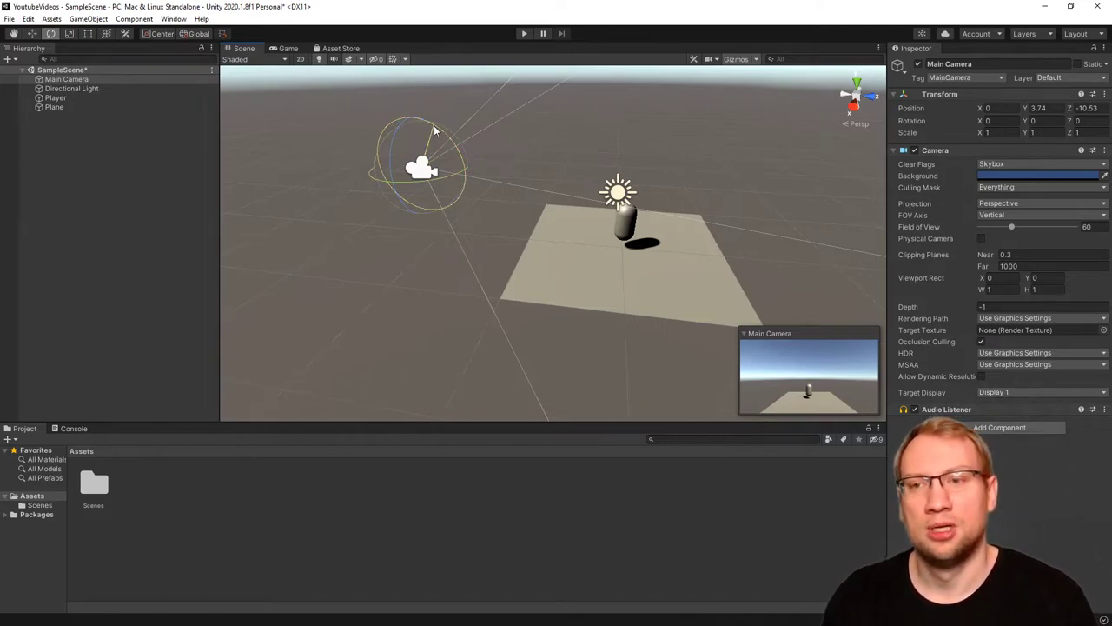
pyautogui.moveTo(435, 130); pyautogui.dragTo(458, 134)
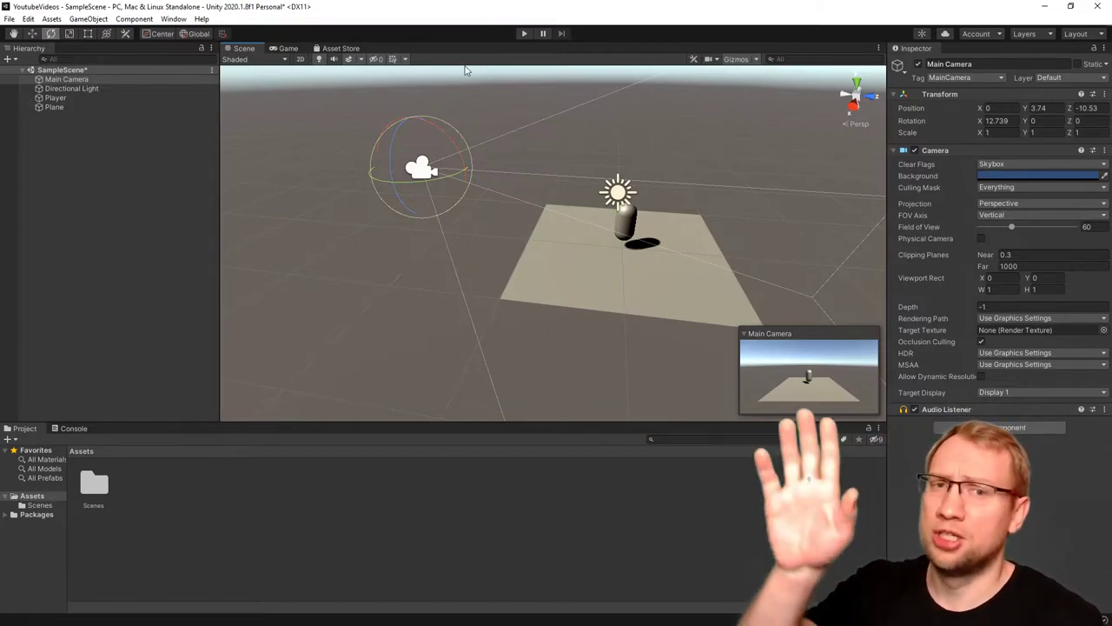
pyautogui.click(134, 161)
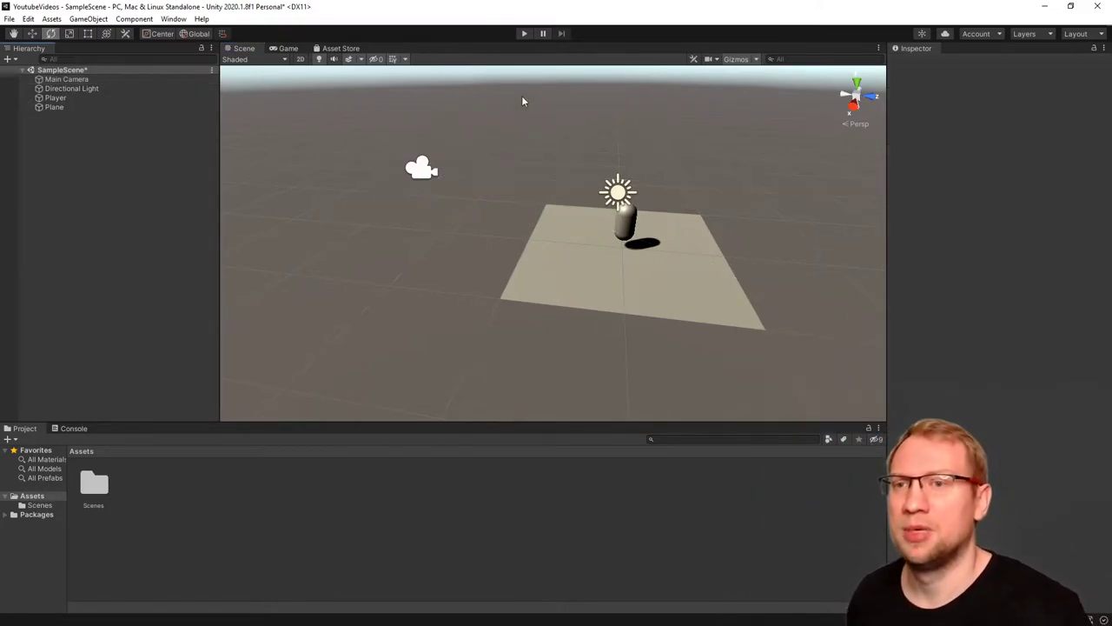
pyautogui.click(525, 34)
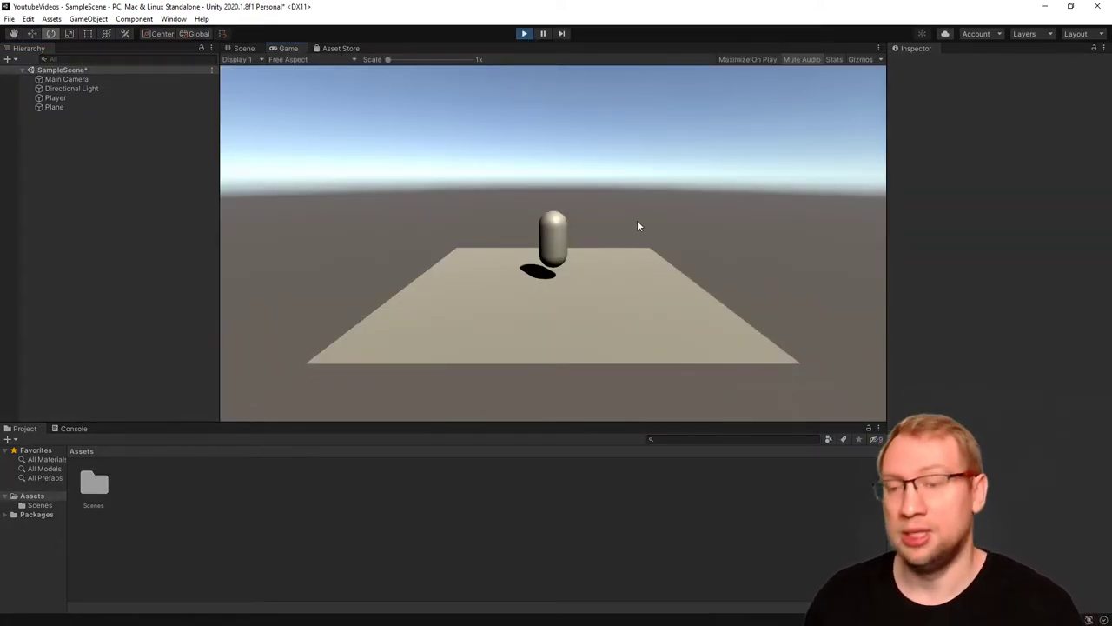
pyautogui.click(524, 34)
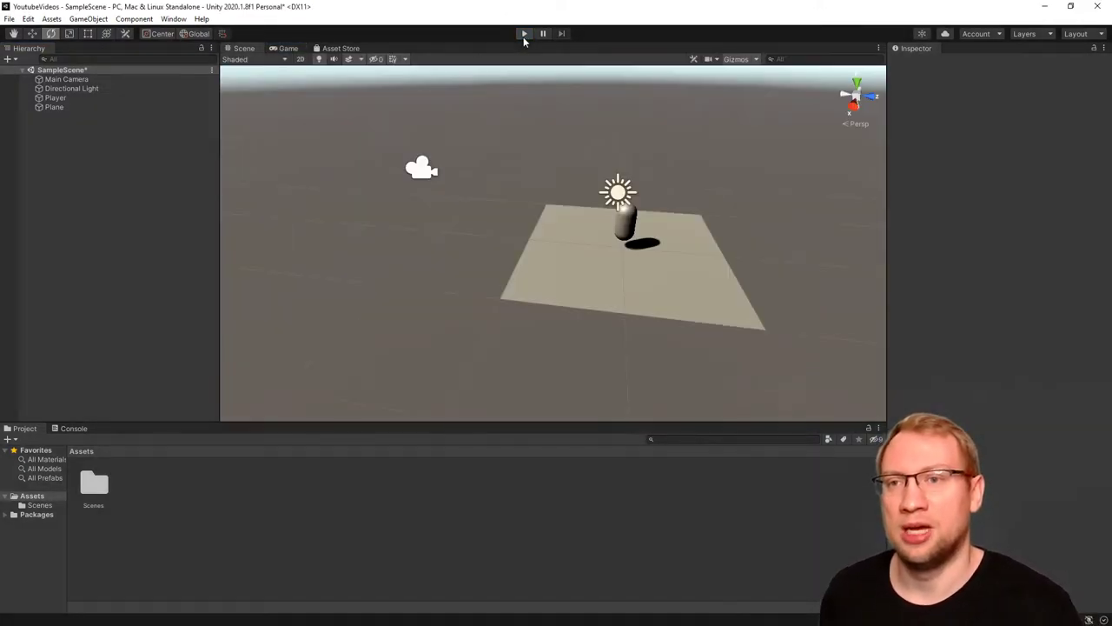
# Step: Compare the collider components of the Player and the Plane, and examine the plane in the scene
pyautogui.click(69, 99)
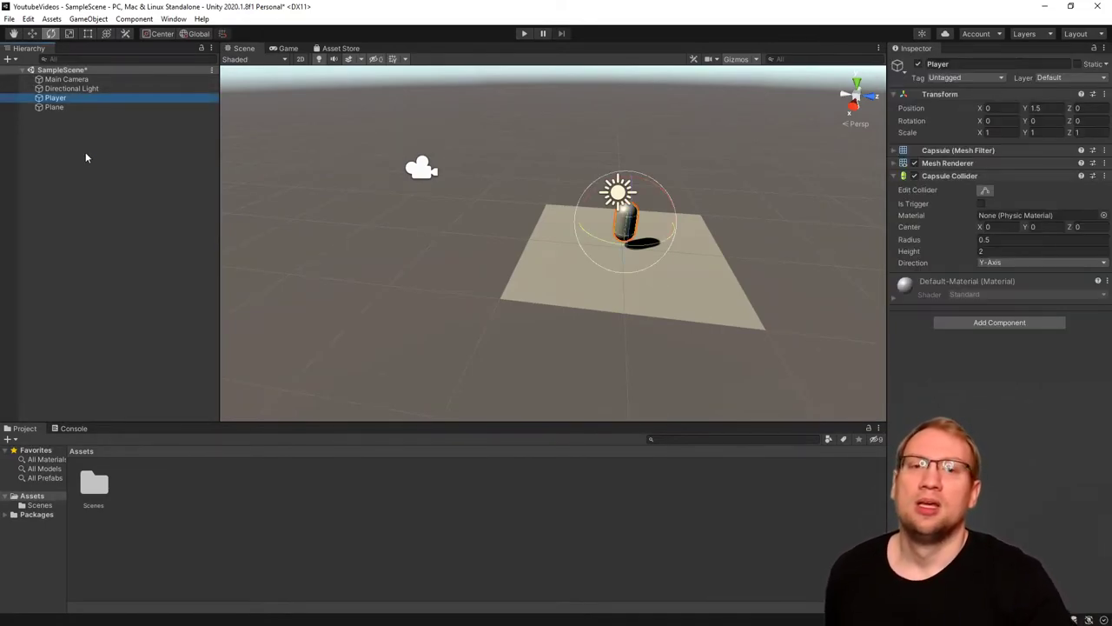
pyautogui.click(74, 107)
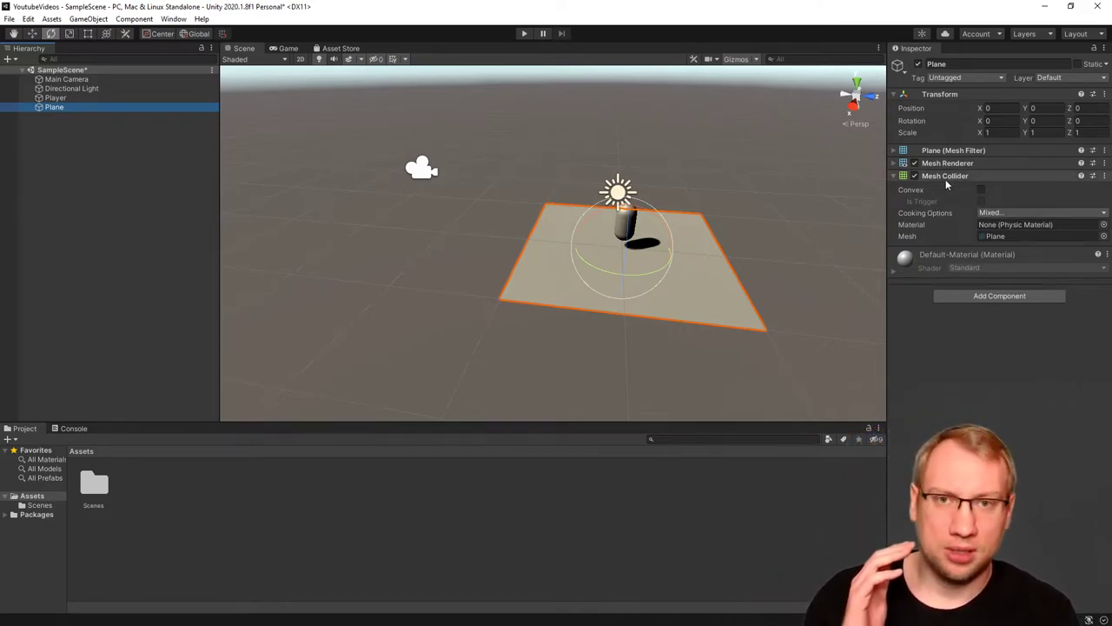
pyautogui.moveTo(504, 302); pyautogui.dragTo(519, 306, button='right')
pyautogui.scroll(2, 519, 306)
pyautogui.scroll(-5, 527, 186)
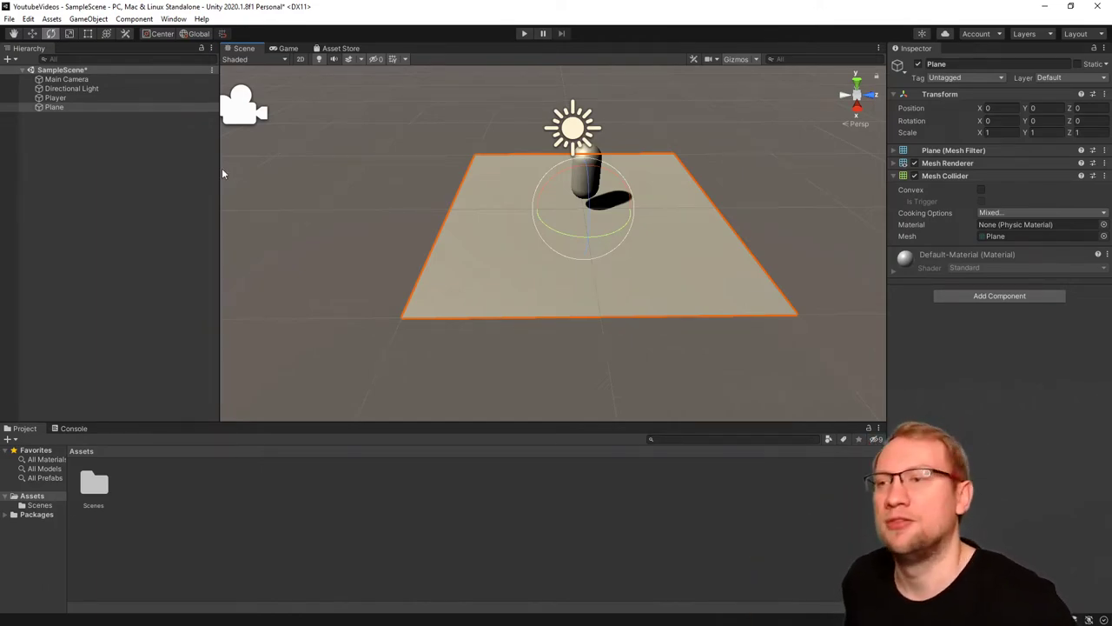
pyautogui.click(160, 195)
pyautogui.click(67, 107)
pyautogui.click(68, 97)
pyautogui.click(67, 102)
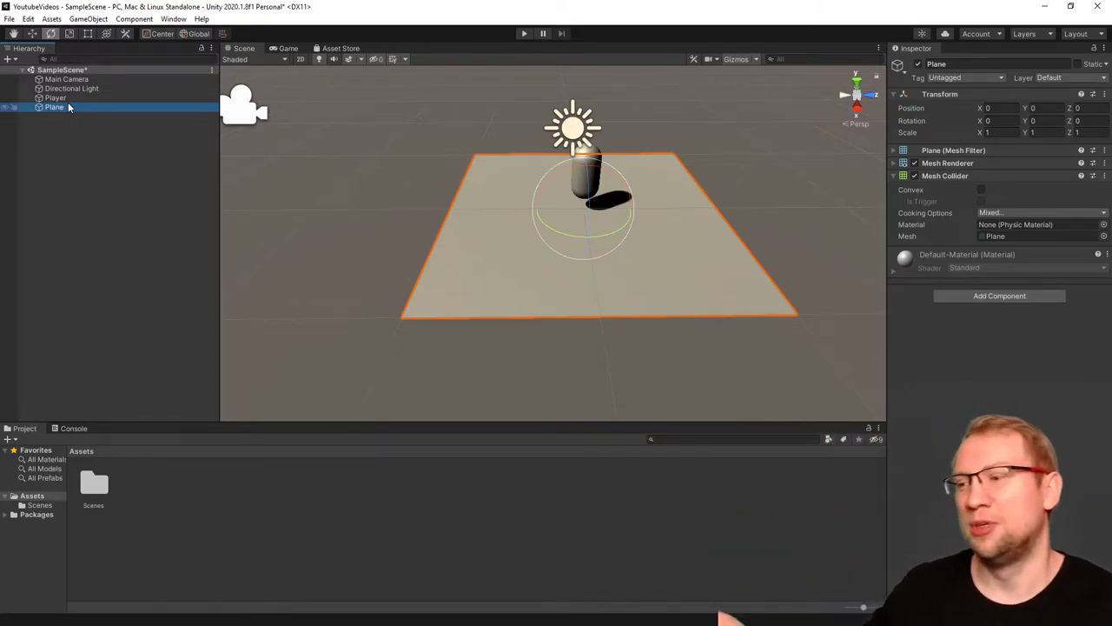
# Step: Run the scene, lower the Player's Y position to about 0.6 so it sinks into the plane, and stop play mode
pyautogui.click(525, 34)
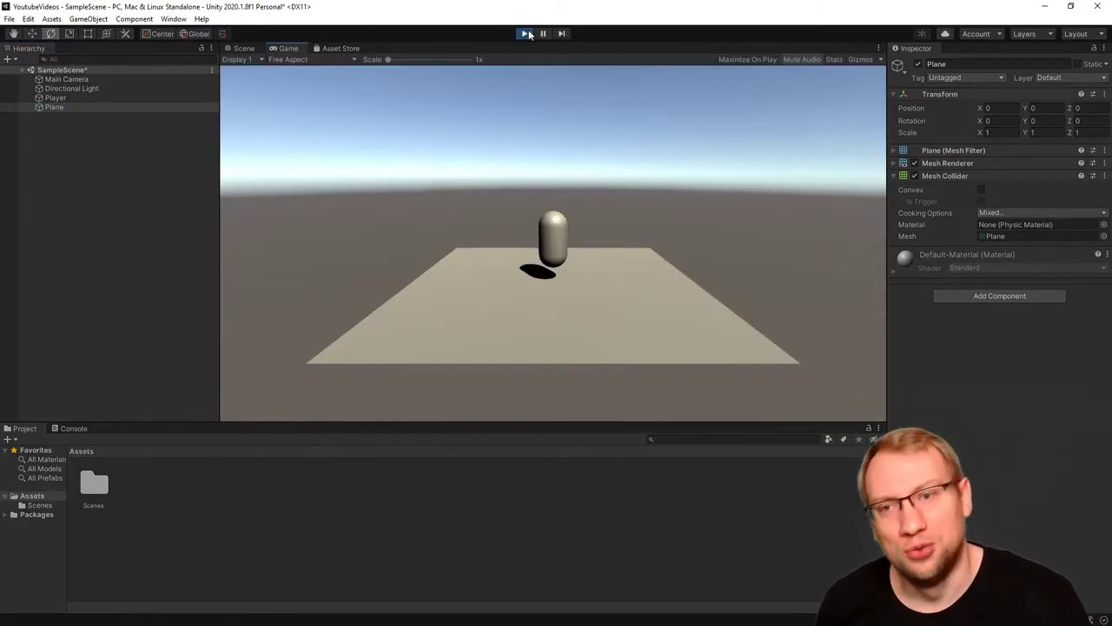
pyautogui.click(66, 98)
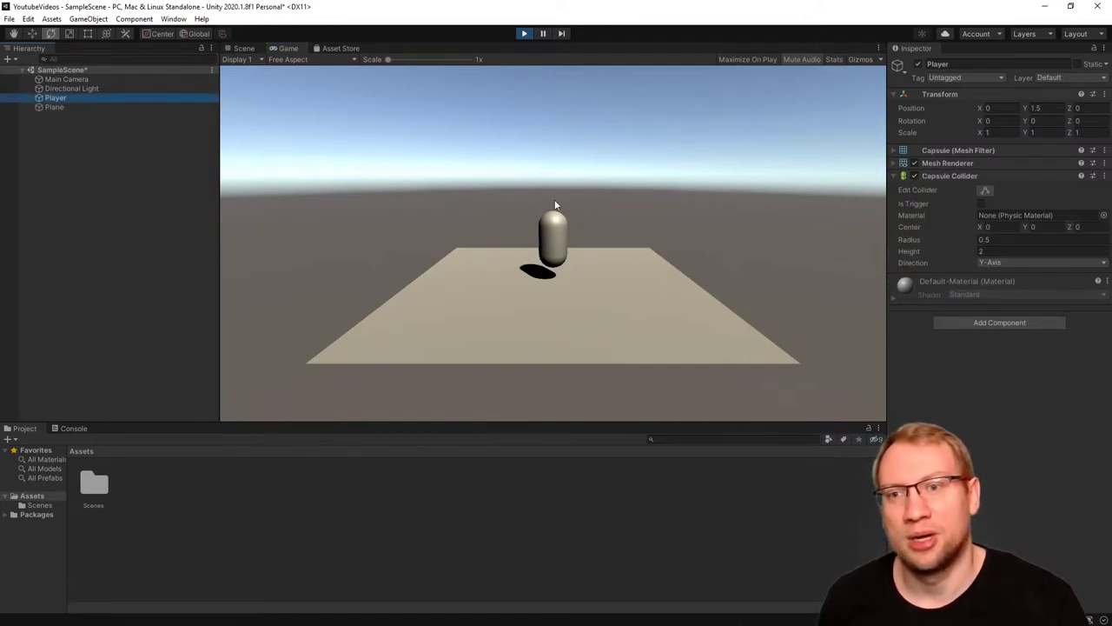
pyautogui.moveTo(1027, 109)
pyautogui.mouseDown()
pyautogui.moveTo(997, 115)
pyautogui.moveTo(1024, 114)
pyautogui.mouseUp()
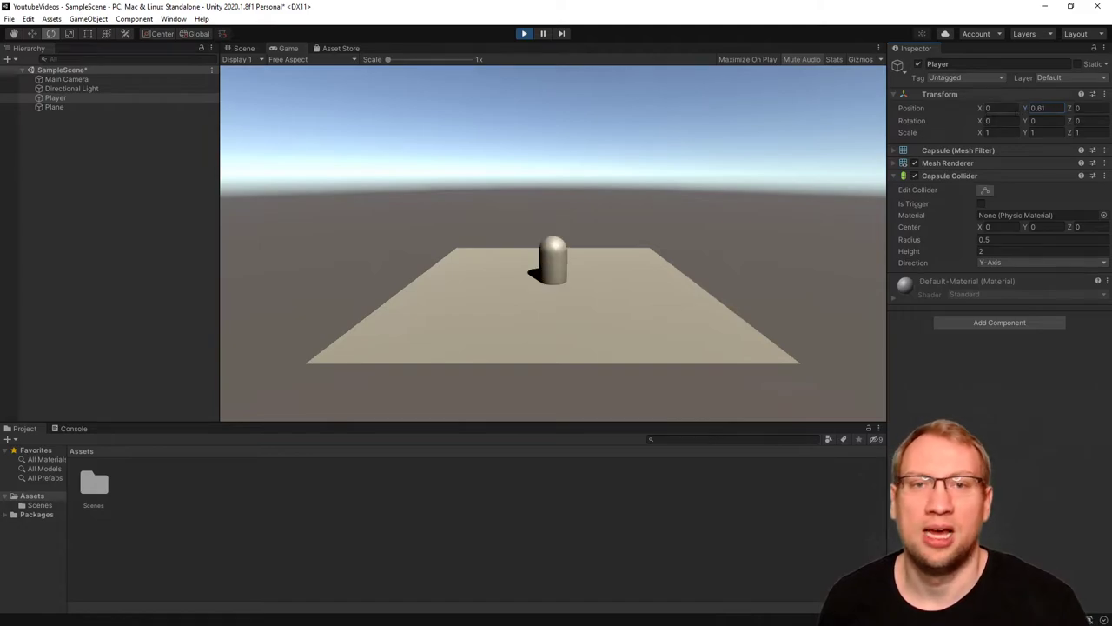
pyautogui.click(525, 33)
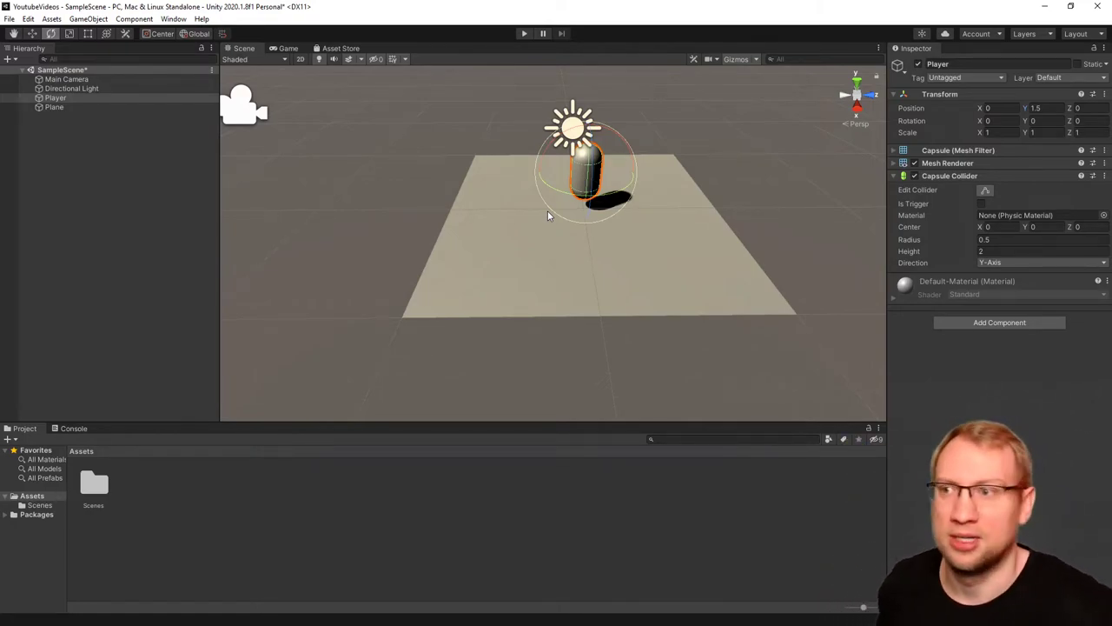
# Step: Add a Rigidbody component to the Player
pyautogui.click(66, 96)
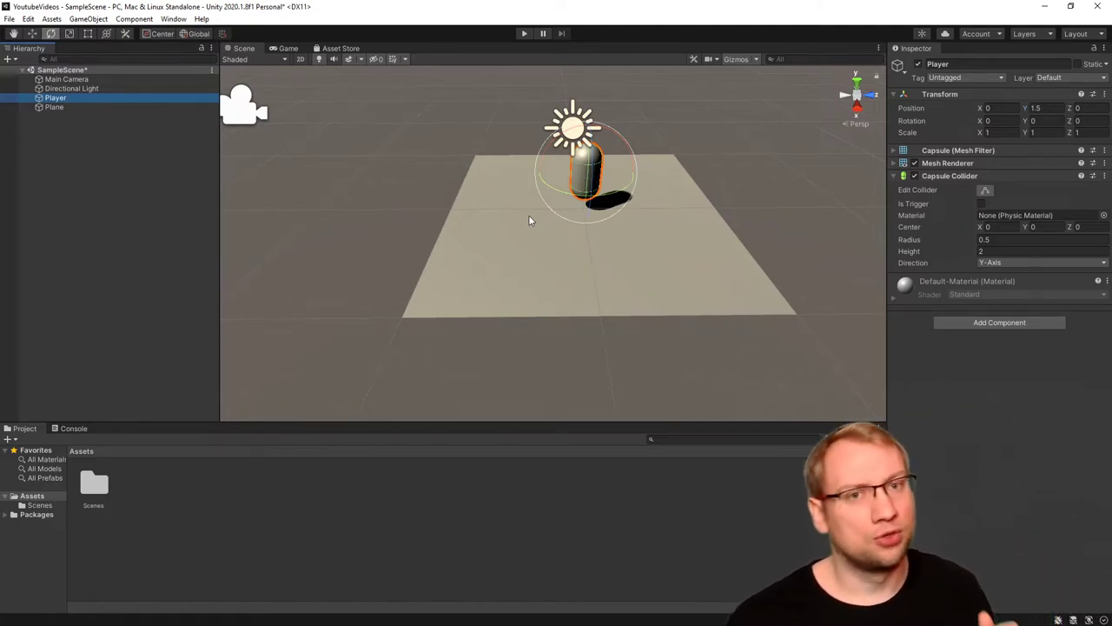
pyautogui.click(1019, 326)
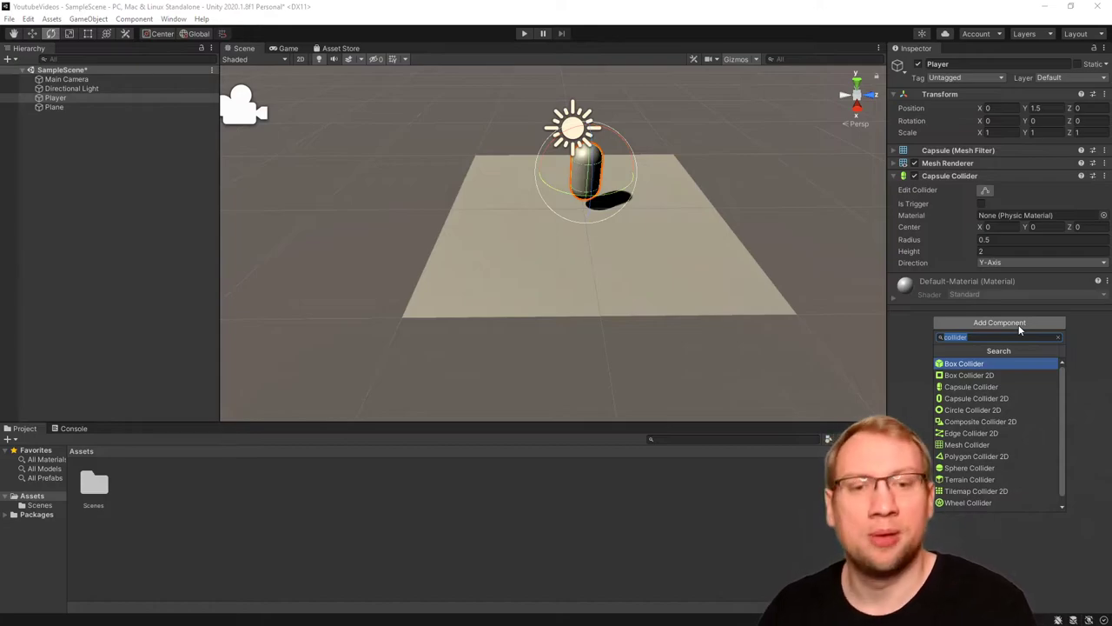
pyautogui.write('rigid')
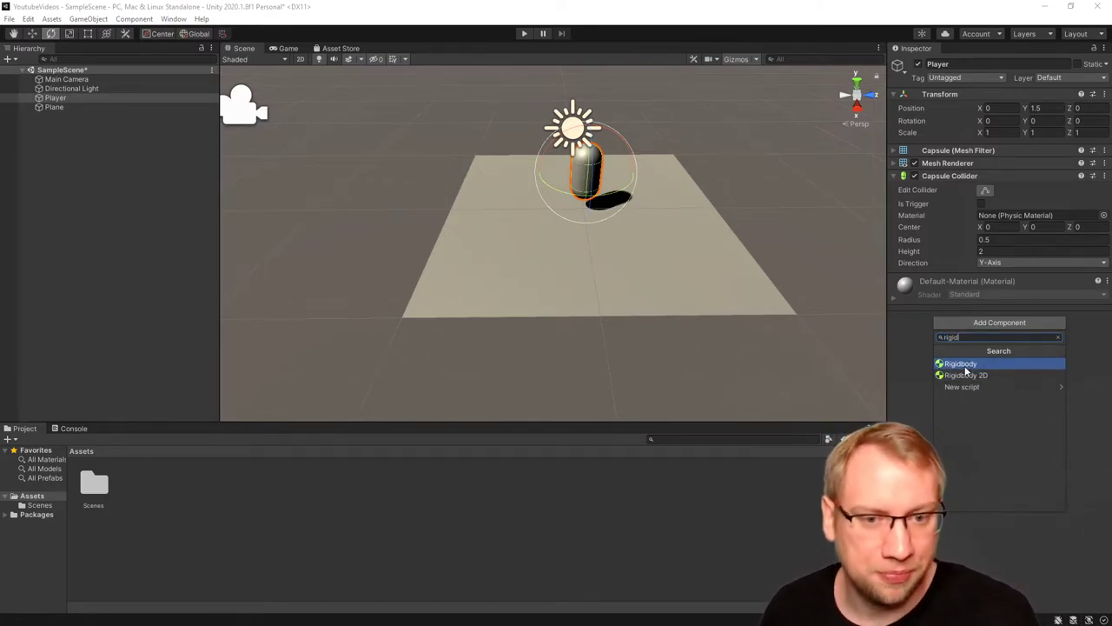
pyautogui.click(961, 364)
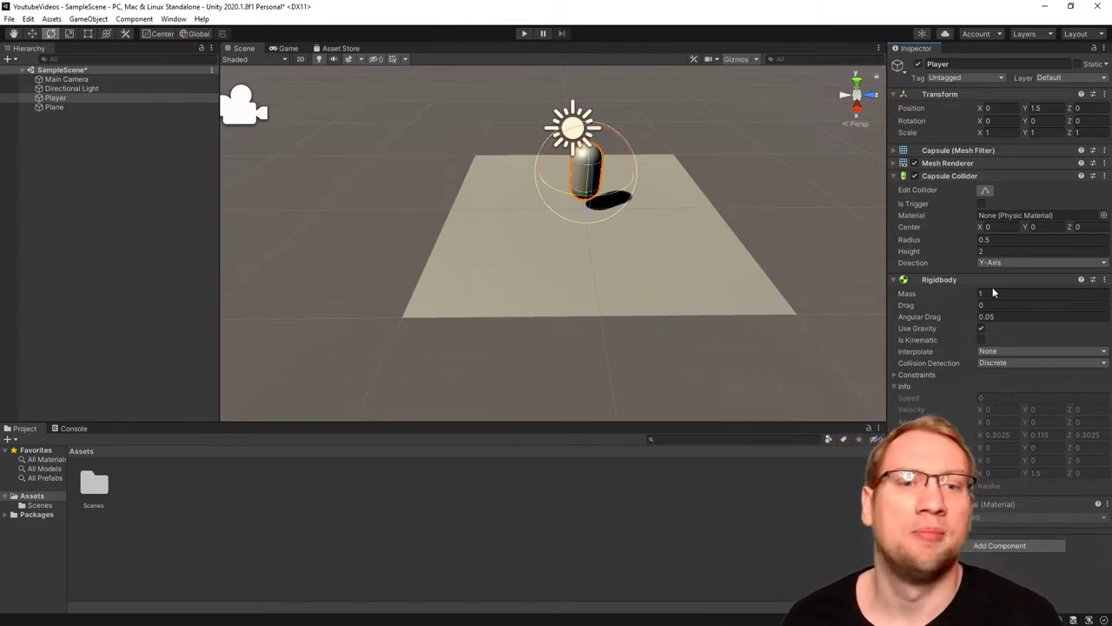
# Step: Run the scene, lift the Player along Y above the plane to test its fall, and stop play mode
pyautogui.click(524, 33)
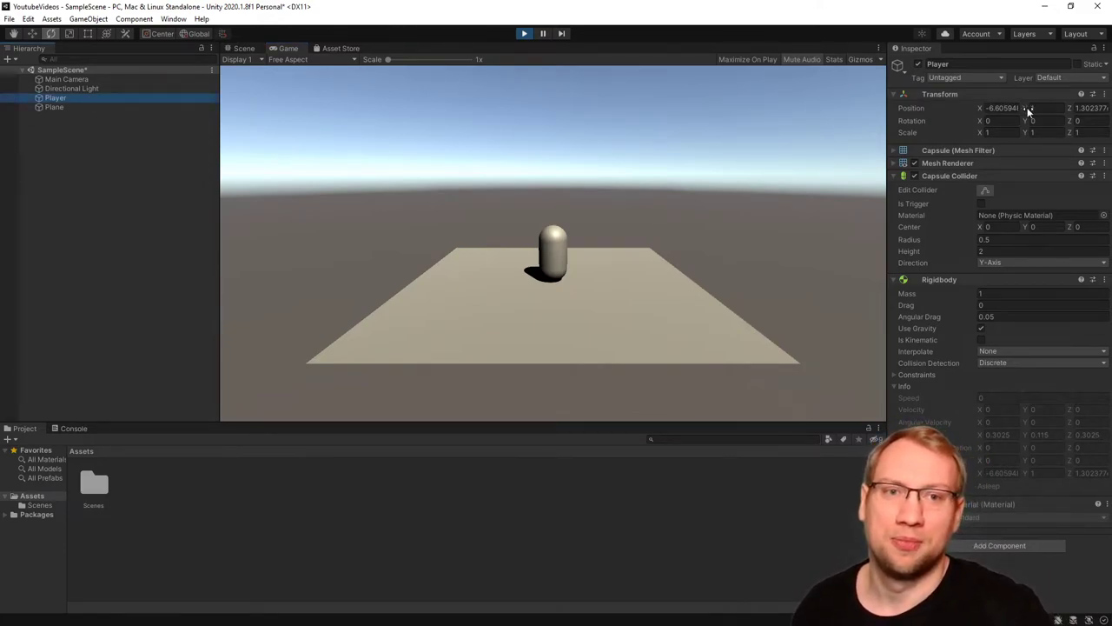
pyautogui.moveTo(1025, 110); pyautogui.dragTo(66, 104)
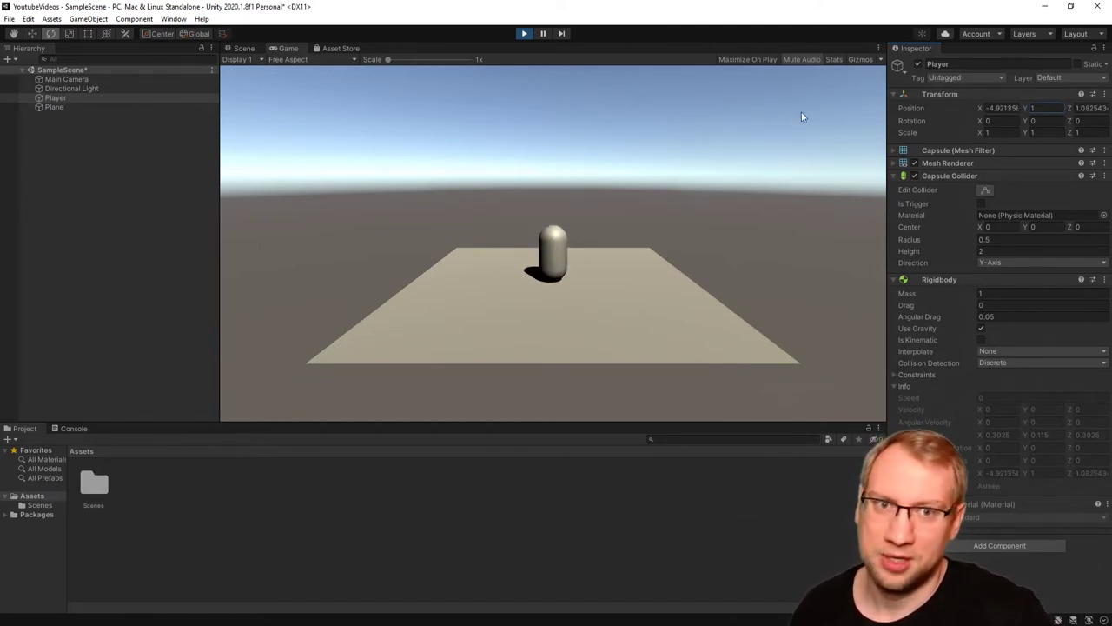
pyautogui.moveTo(1028, 106); pyautogui.dragTo(1060, 108)
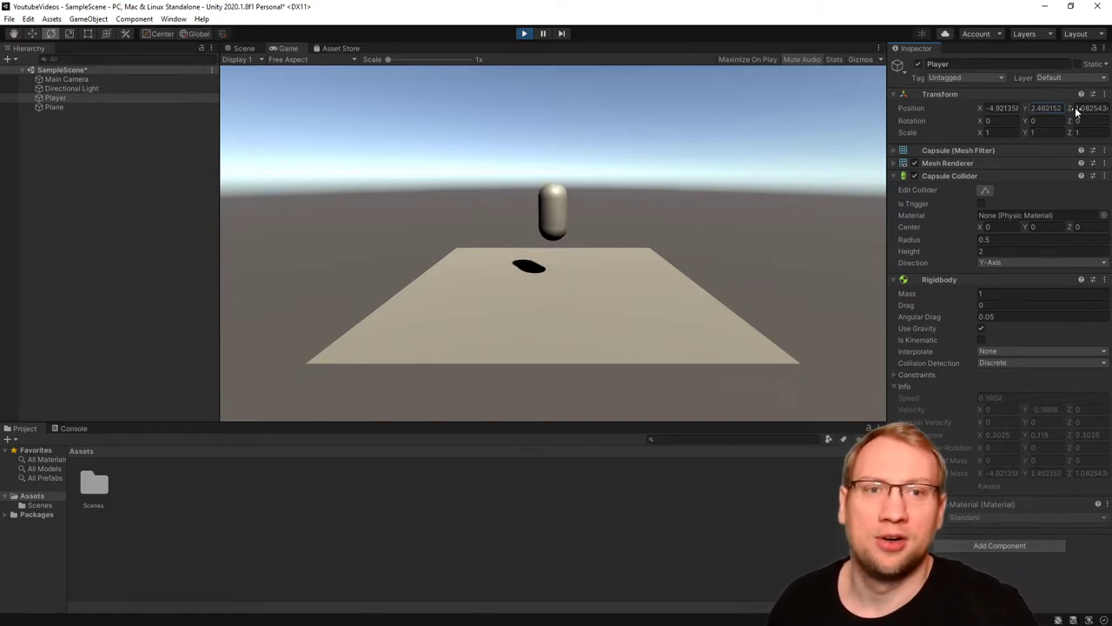
pyautogui.click(524, 35)
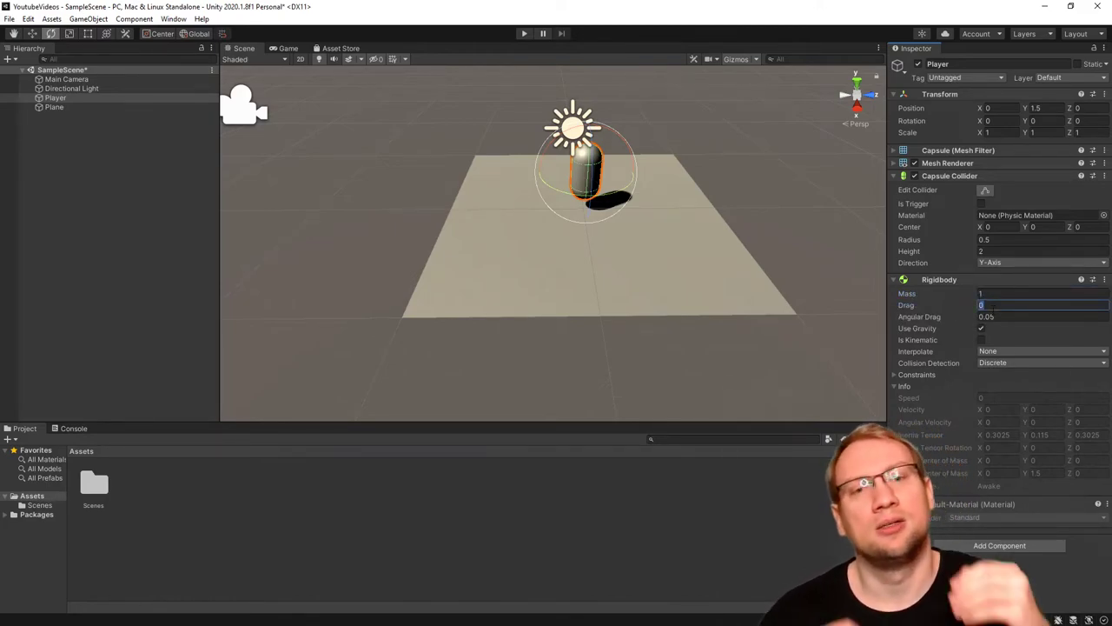
# Step: Run the scene again, set the Player's Rigidbody drag to 2, and lift the Player along Y to test its fall
pyautogui.click(524, 34)
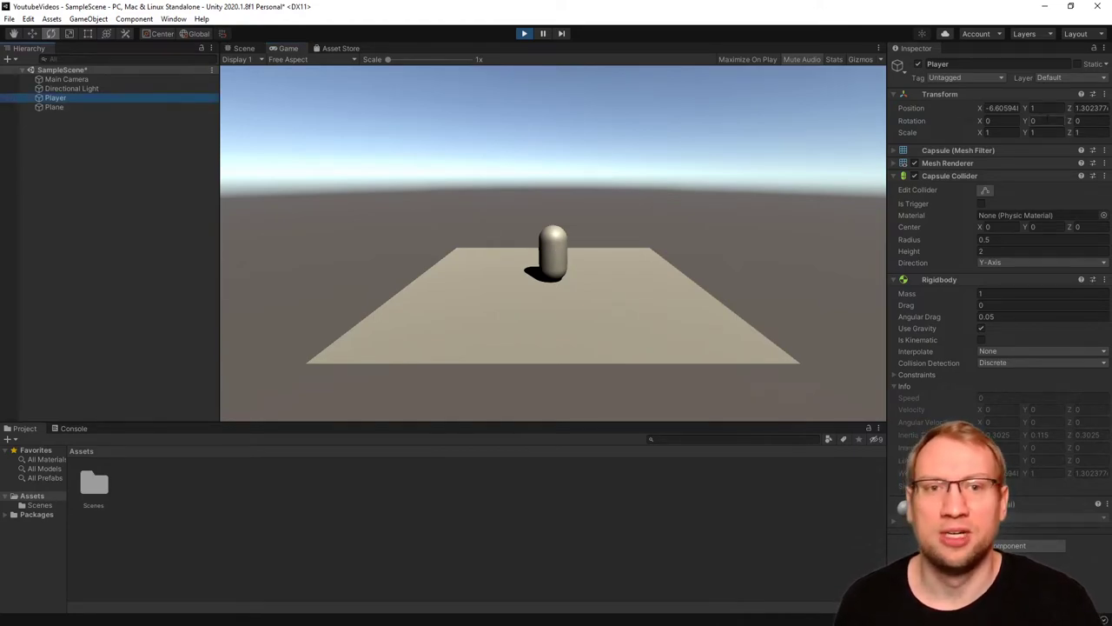
pyautogui.moveTo(1024, 114); pyautogui.dragTo(1069, 114)
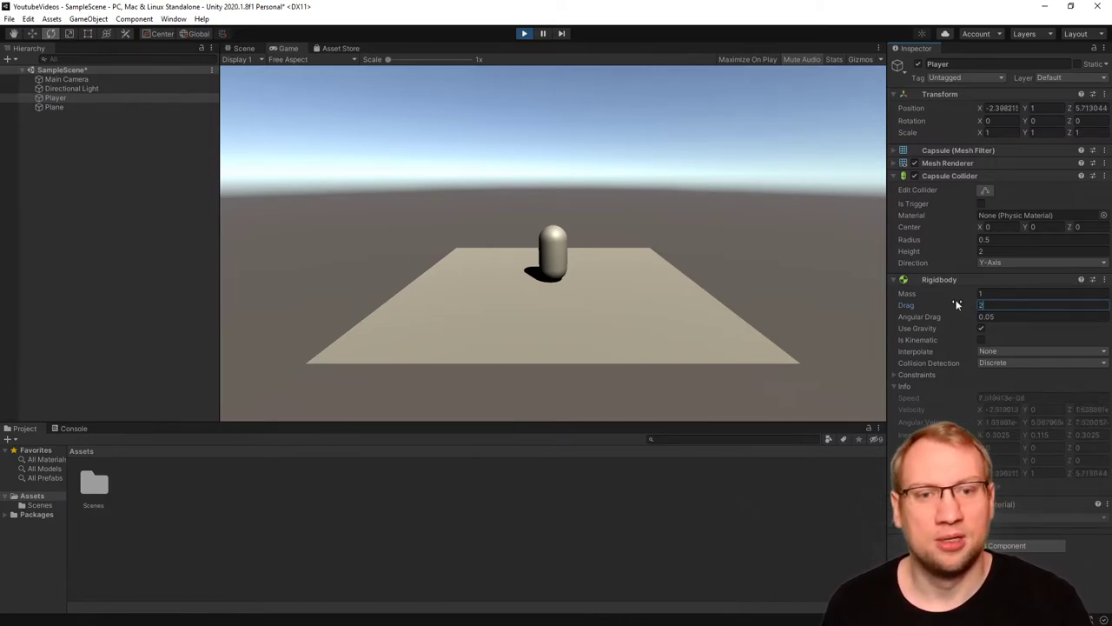
pyautogui.moveTo(1027, 114); pyautogui.dragTo(1068, 109)
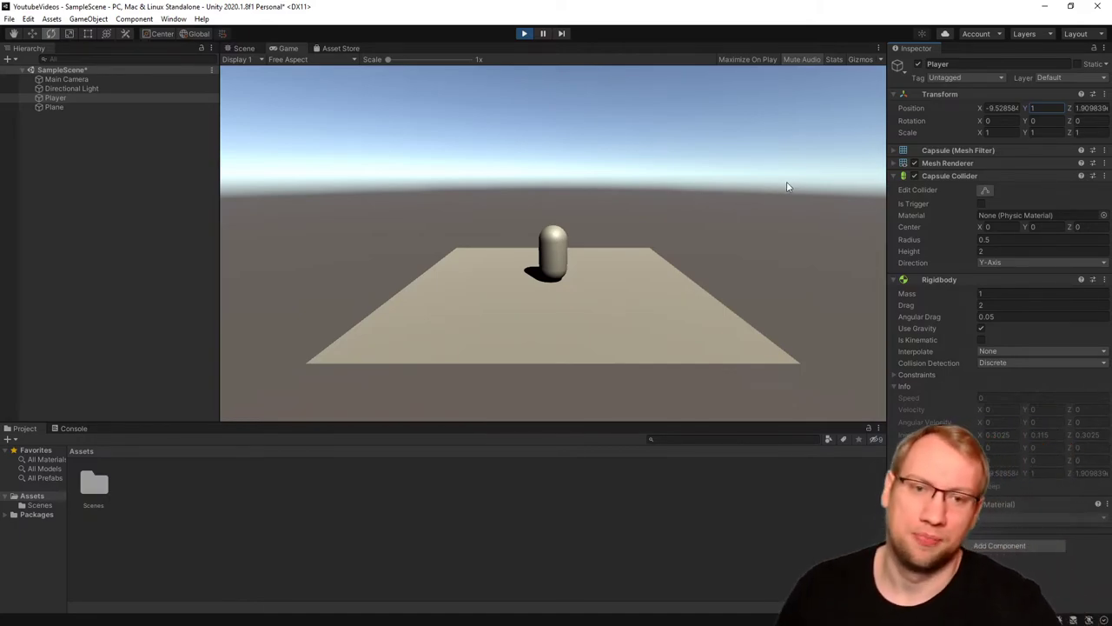
# Step: Test the running Player without gravity by disabling Use Gravity and raising it to Y 2.3, and re-enable gravity
pyautogui.click(981, 328)
pyautogui.click(92, 97)
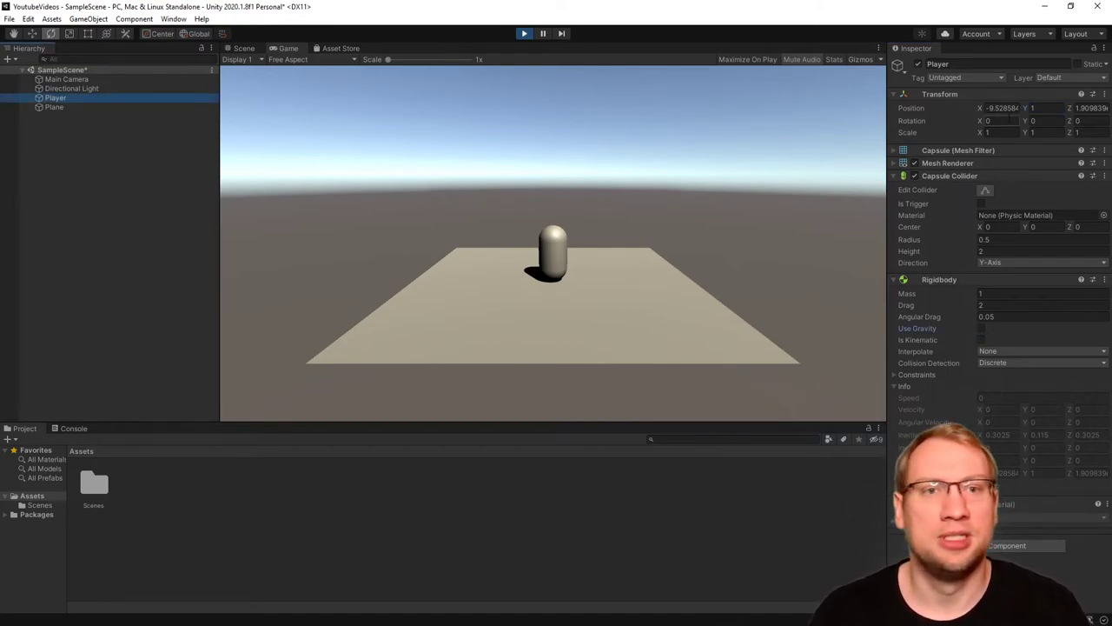
pyautogui.moveTo(1025, 109); pyautogui.dragTo(1047, 110)
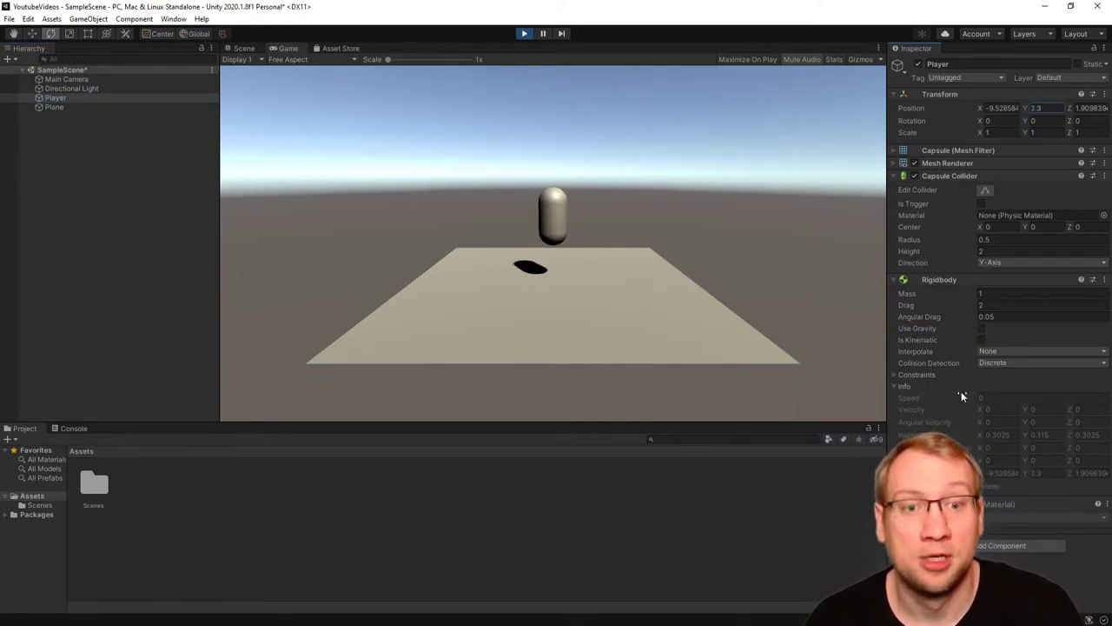
pyautogui.click(980, 328)
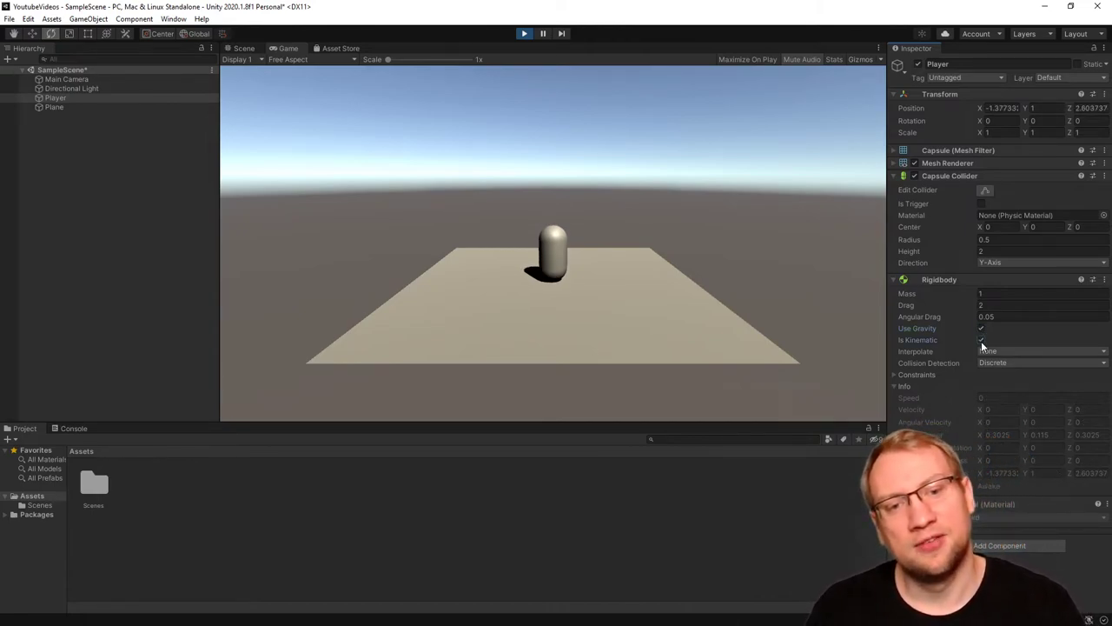
# Step: With Is Kinematic enabled, raise the running Player to Y 3.61, and switch Is Kinematic off again
pyautogui.moveTo(1028, 113); pyautogui.dragTo(1049, 108)
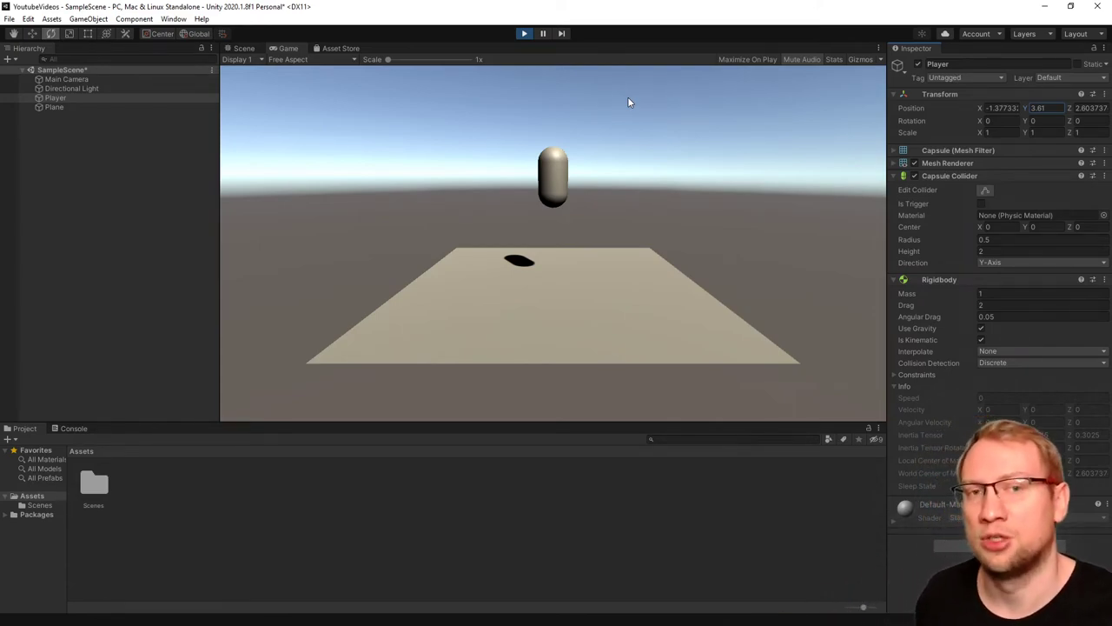
pyautogui.click(981, 340)
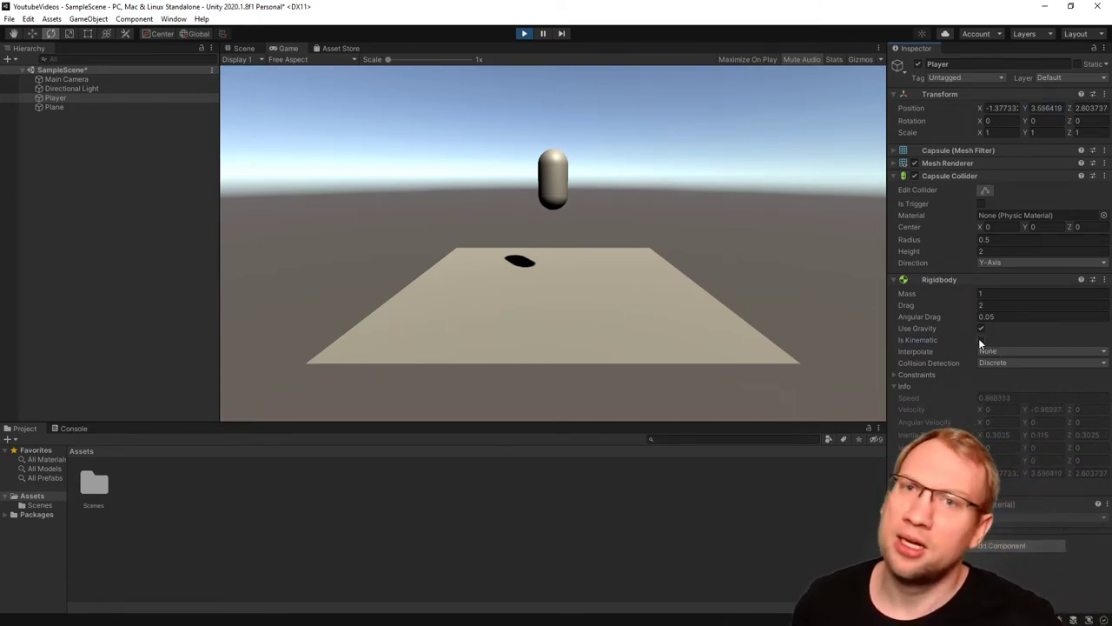
# Step: Review the Interpolate and Collision Detection options of the Player's Rigidbody without changing them
pyautogui.click(1046, 353)
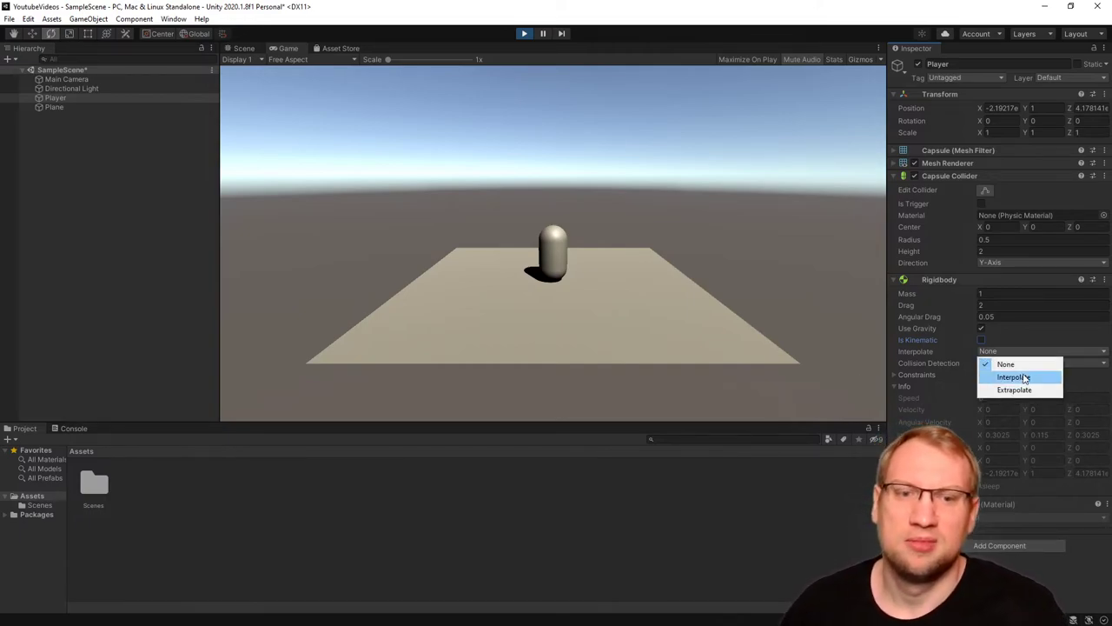
pyautogui.click(1055, 351)
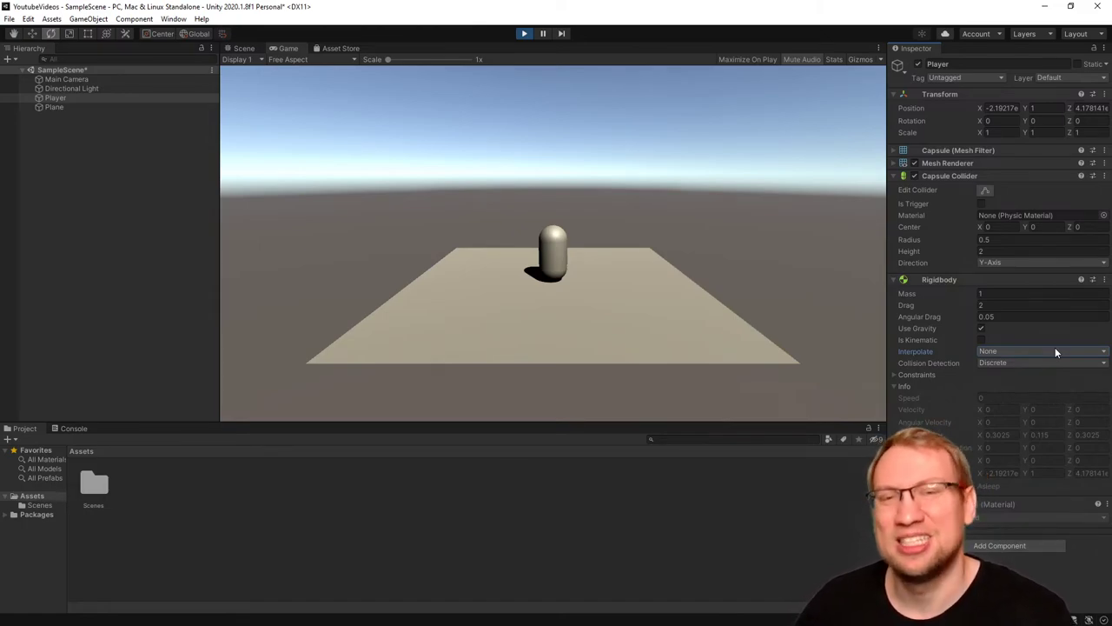
pyautogui.click(990, 364)
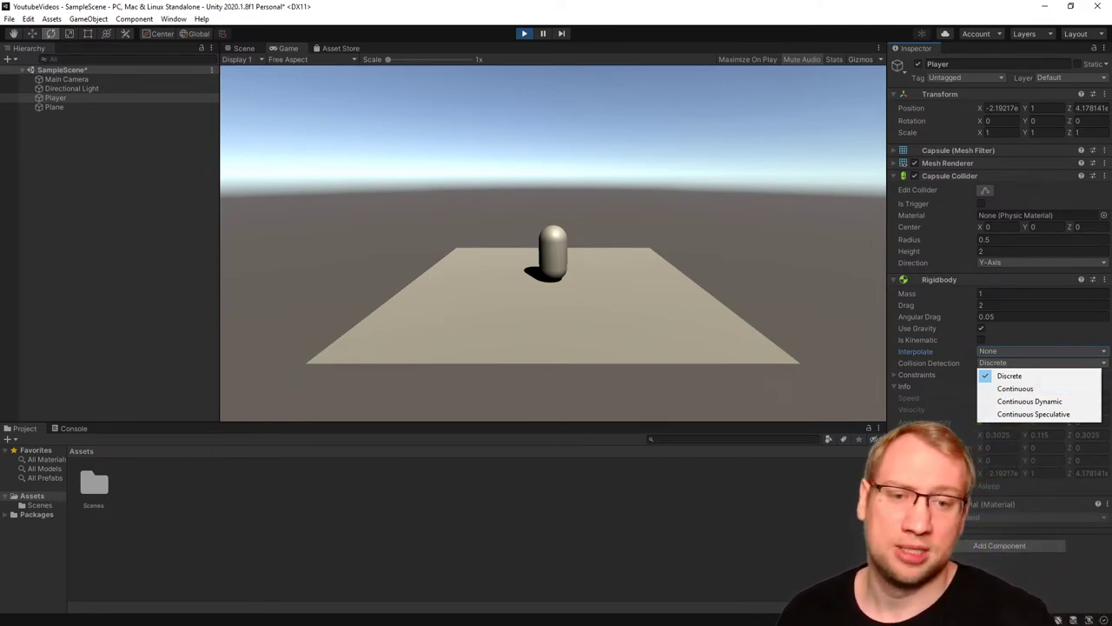
pyautogui.press('Escape')
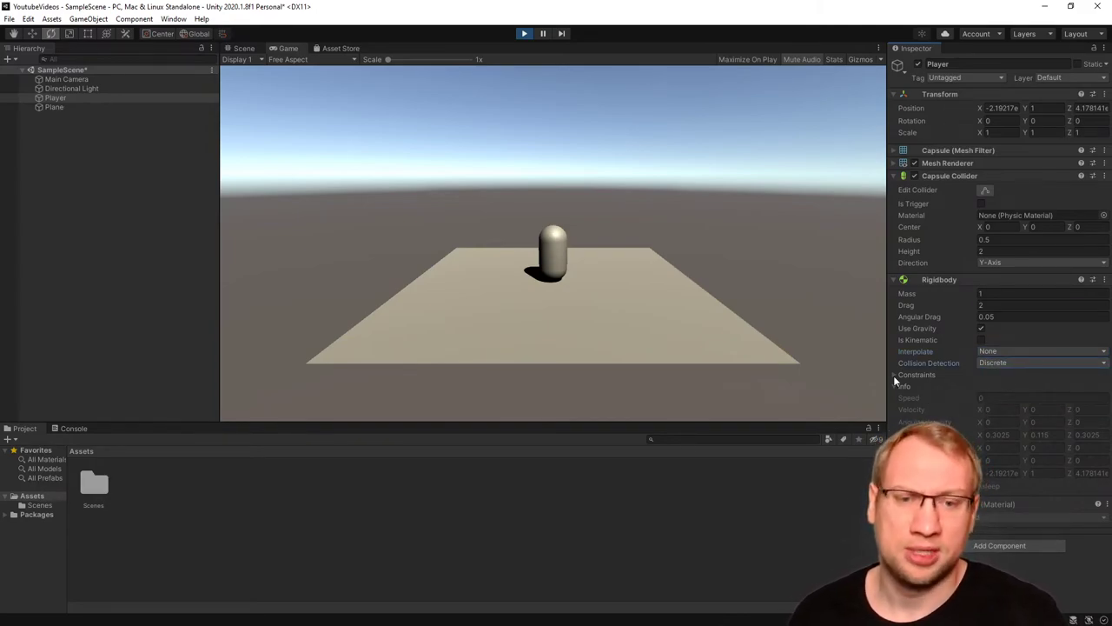
# Step: Test the Rigidbody constraints by freezing the Player's Y position and raising it to about Y 1.35, and release the freeze
pyautogui.click(895, 378)
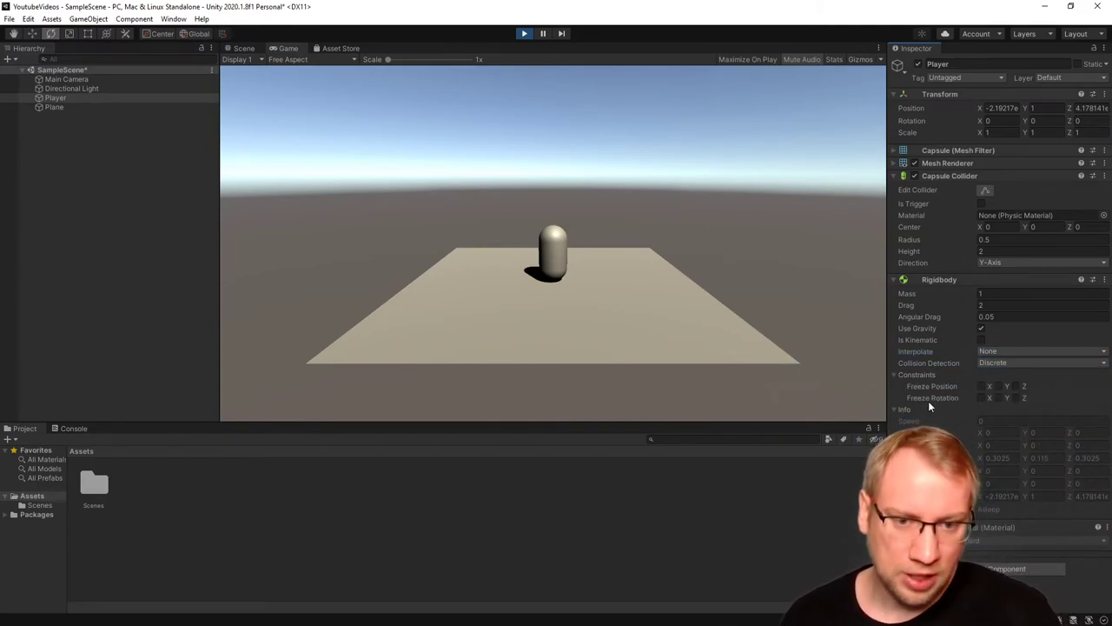
pyautogui.click(898, 410)
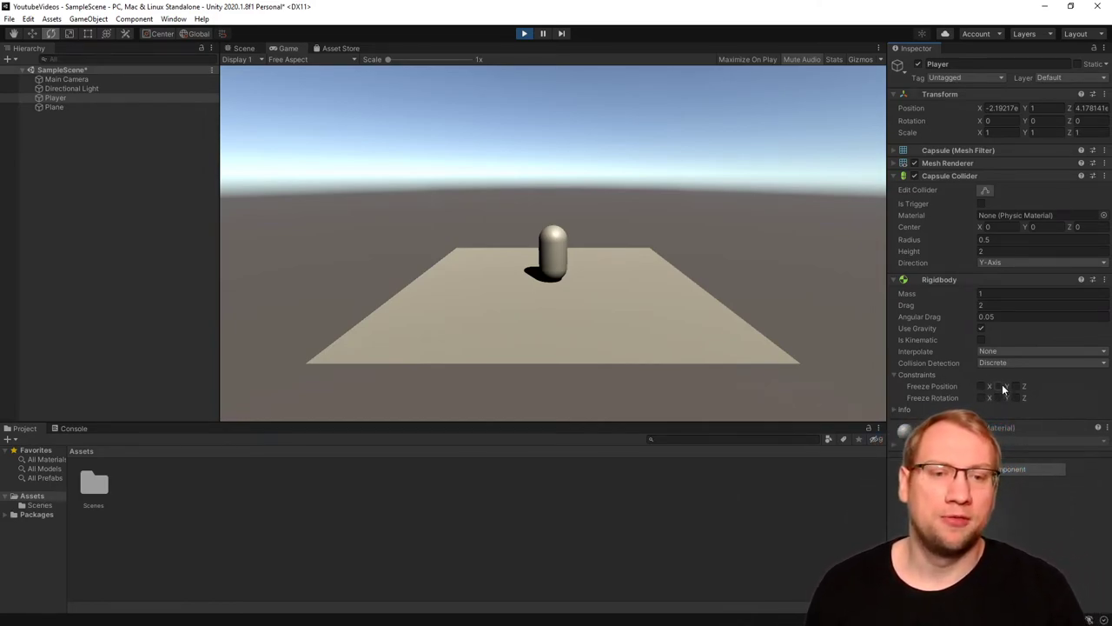
pyautogui.click(998, 385)
pyautogui.moveTo(1024, 108); pyautogui.dragTo(1043, 108)
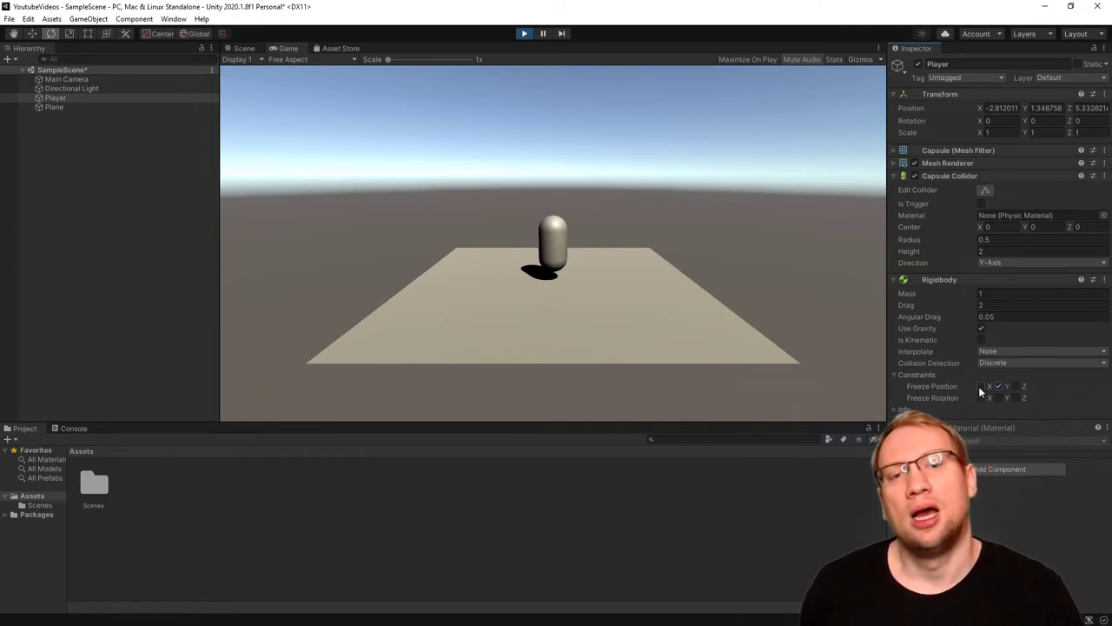
pyautogui.click(999, 386)
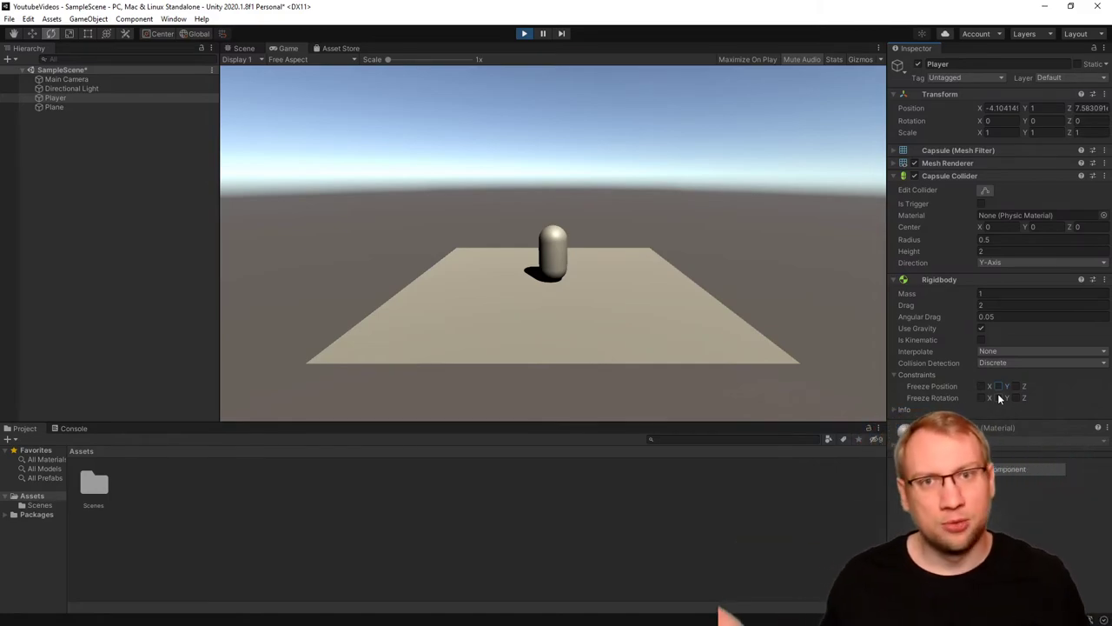
pyautogui.click(900, 374)
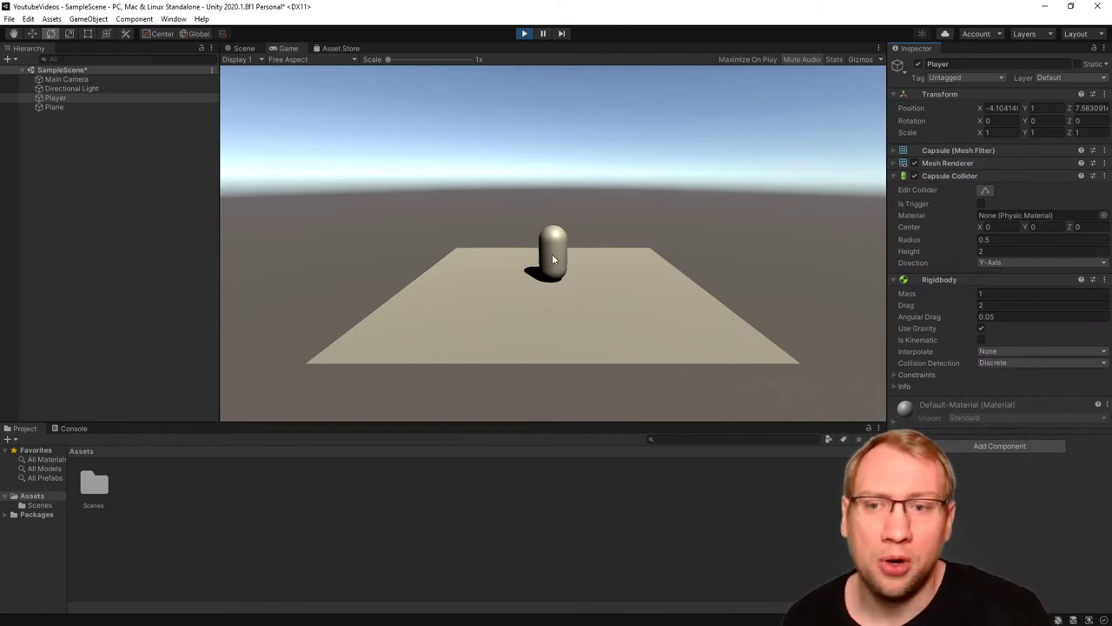
# Step: Lift the running Player along Y once more to watch it drop onto the plane, and stop play mode
pyautogui.click(50, 98)
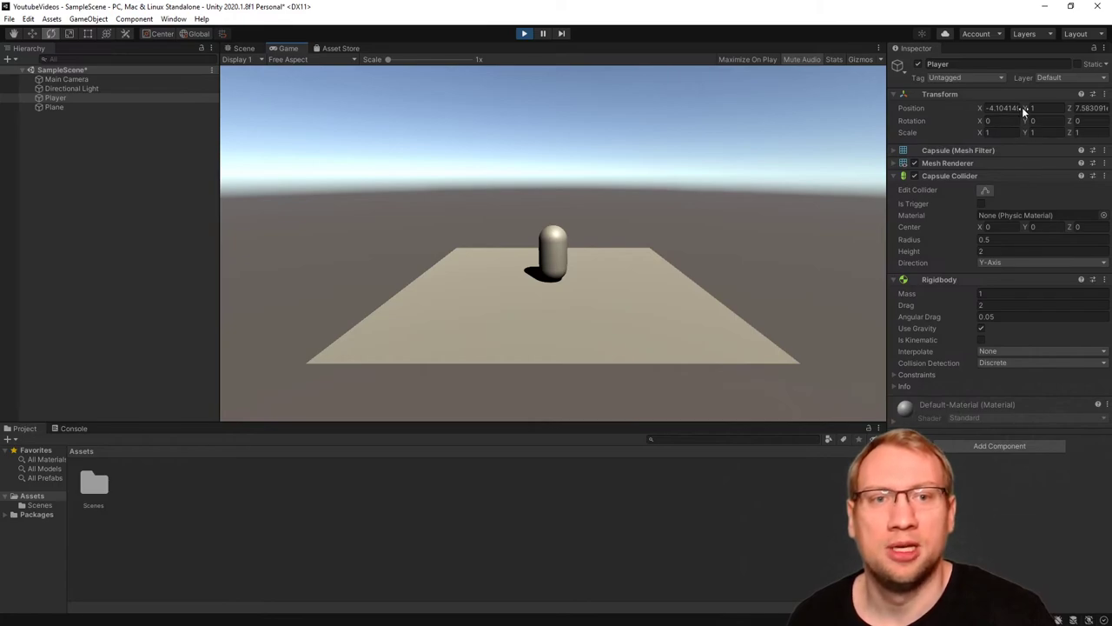
pyautogui.moveTo(1026, 107); pyautogui.dragTo(1056, 107)
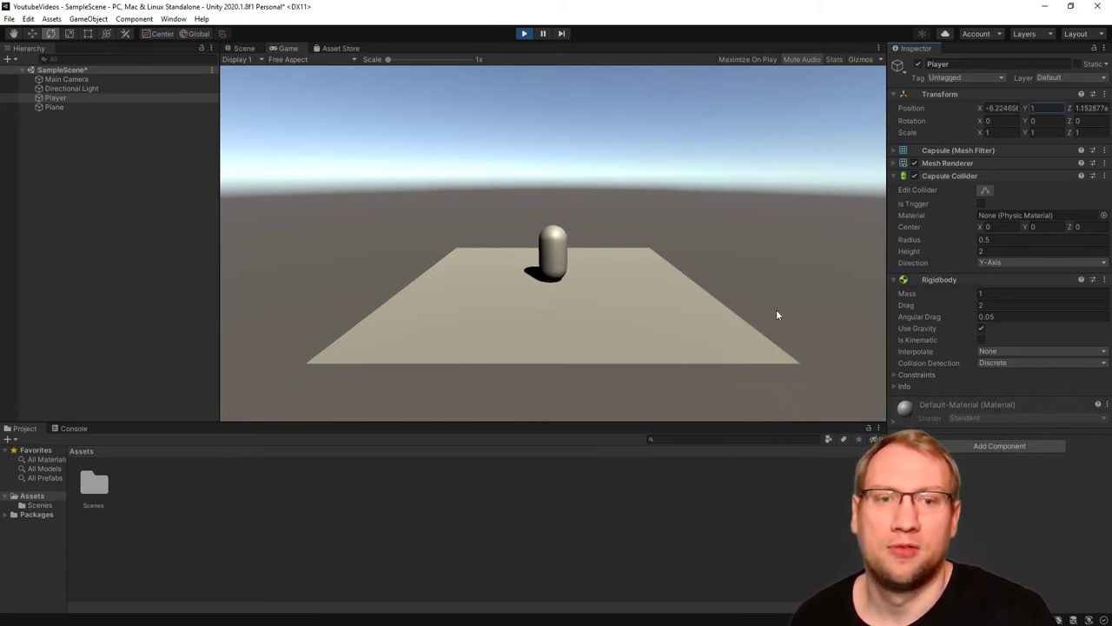
pyautogui.click(521, 35)
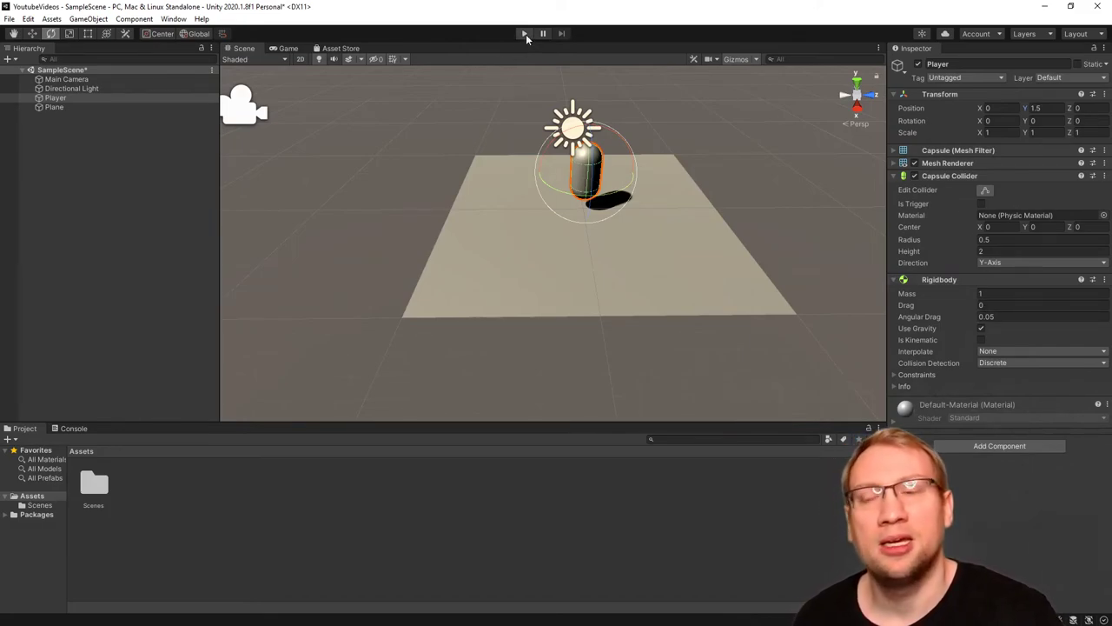
# Step: Run the scene, try a Rigidbody drag of 6.39 and a mass of 12.54 on the Player, and stop play mode
pyautogui.click(524, 35)
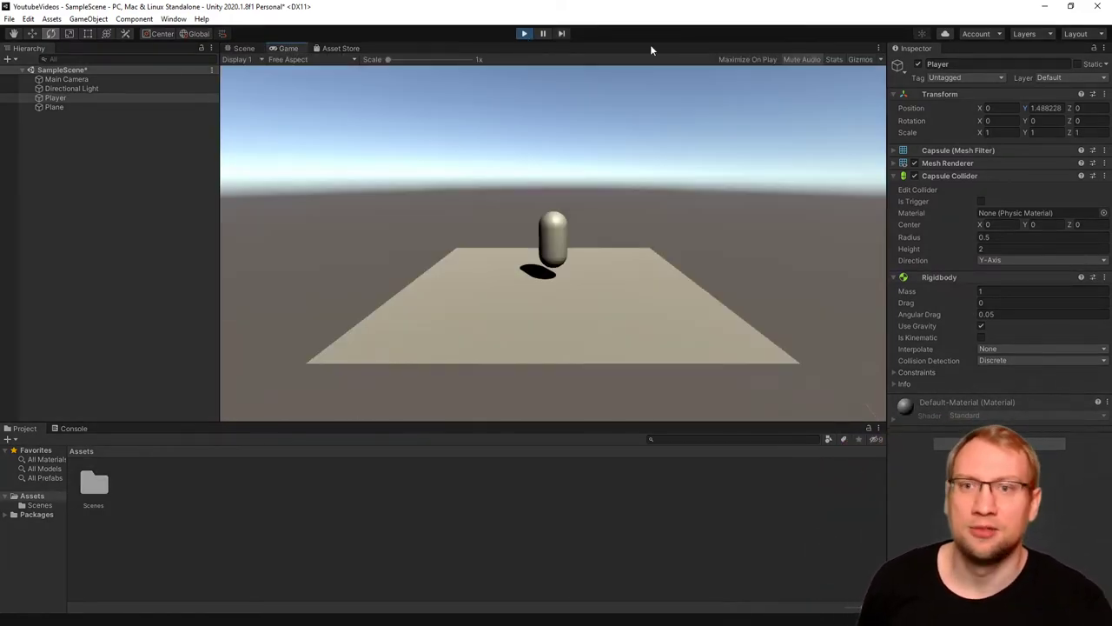
pyautogui.moveTo(911, 305); pyautogui.dragTo(53, 300)
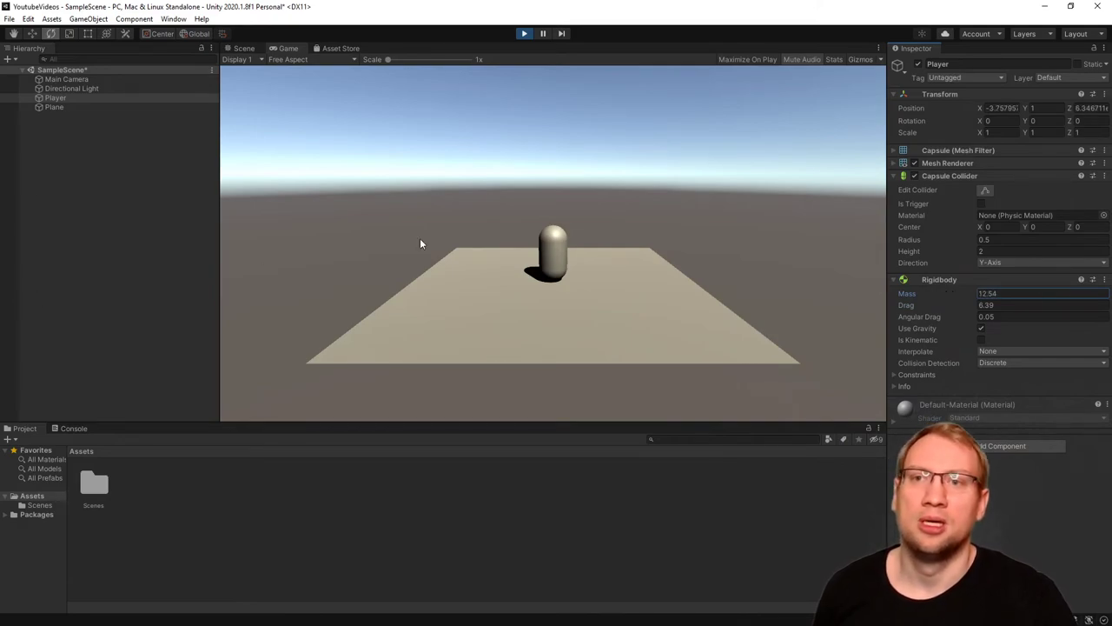
pyautogui.click(523, 34)
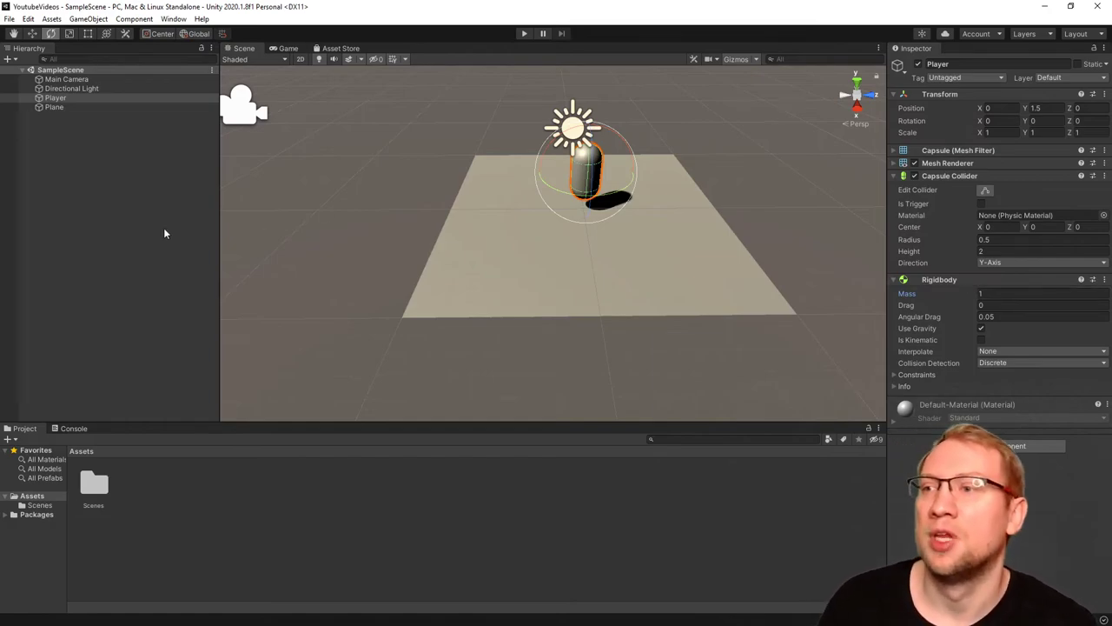
# Step: Disable the Plane's Mesh Collider, and run the scene briefly to test the Player against it
pyautogui.click(62, 106)
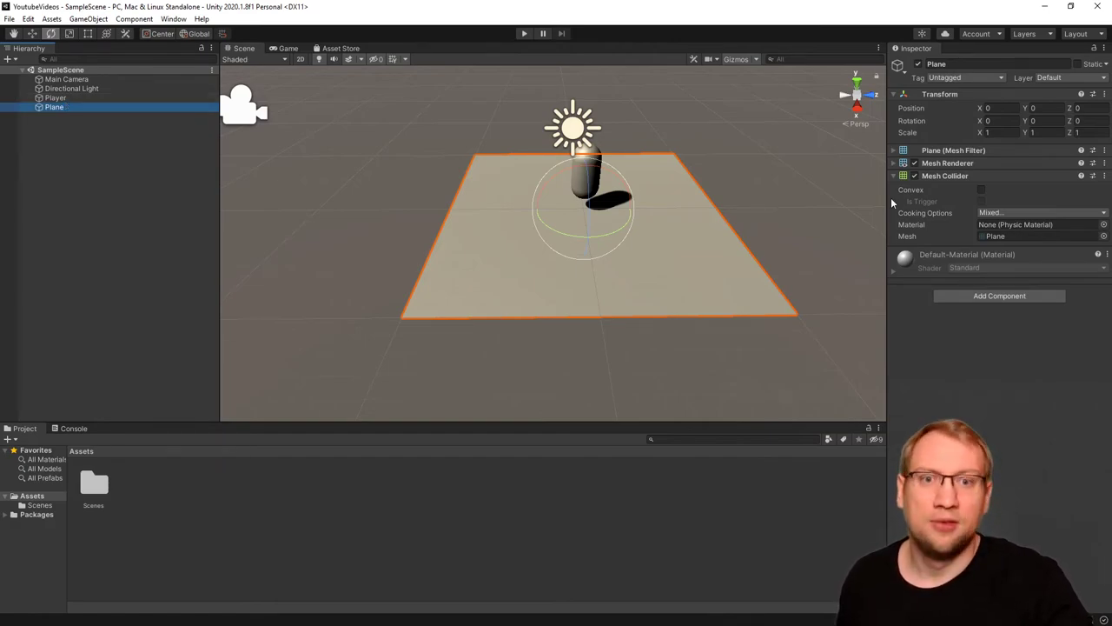
pyautogui.click(914, 176)
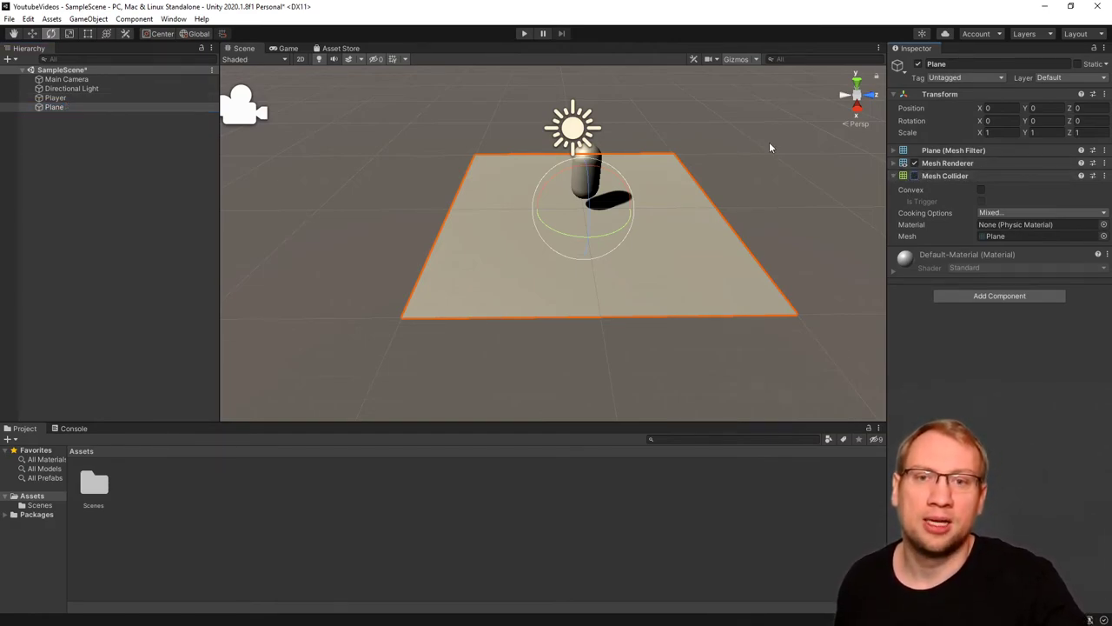
pyautogui.click(524, 33)
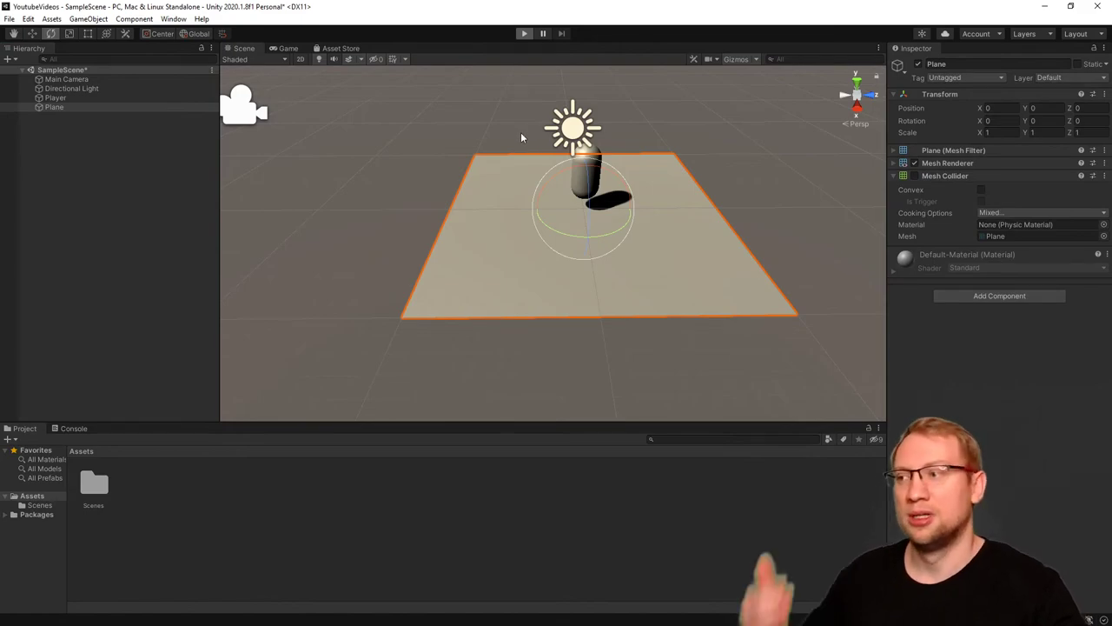
pyautogui.click(521, 33)
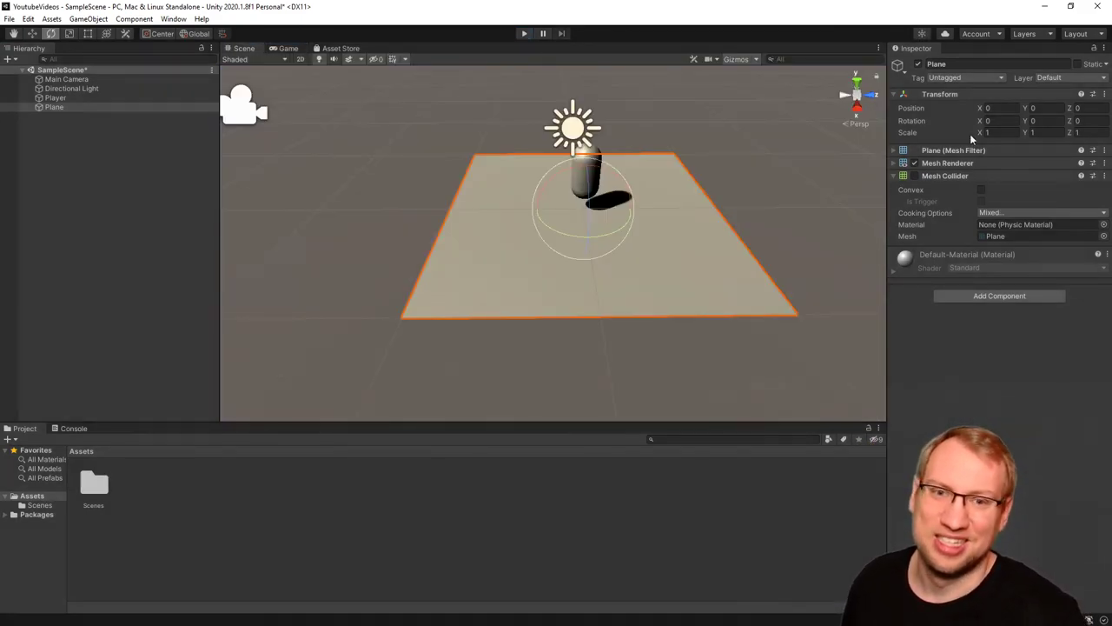
# Step: Re-enable the Plane's Mesh Collider as a convex trigger, and run the scene briefly to test the Player against it
pyautogui.press('Up')
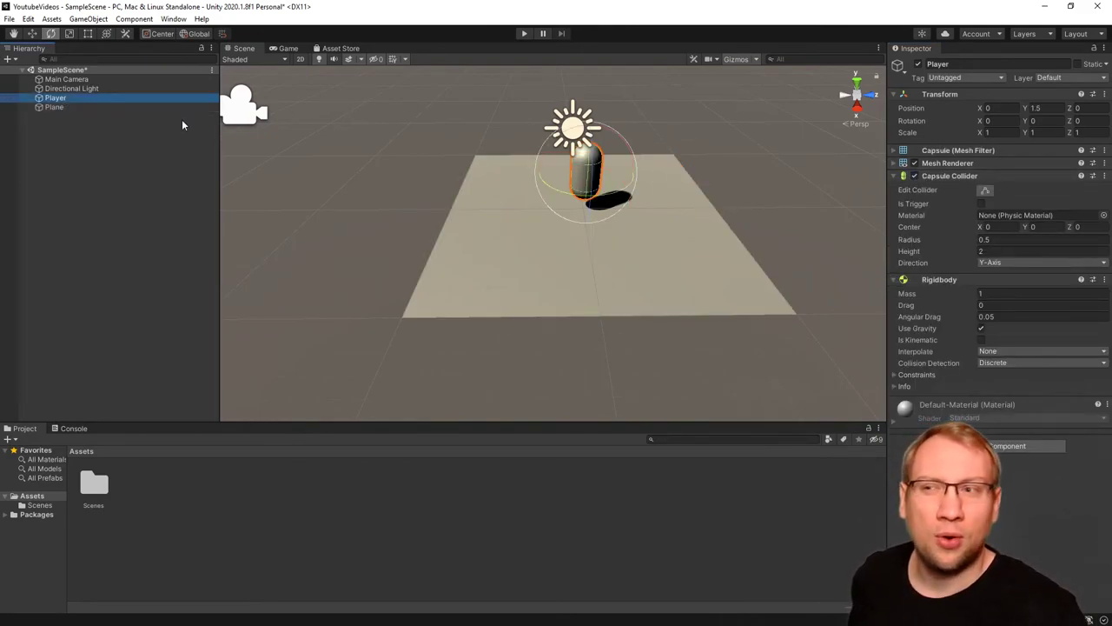
pyautogui.click(126, 108)
pyautogui.click(981, 190)
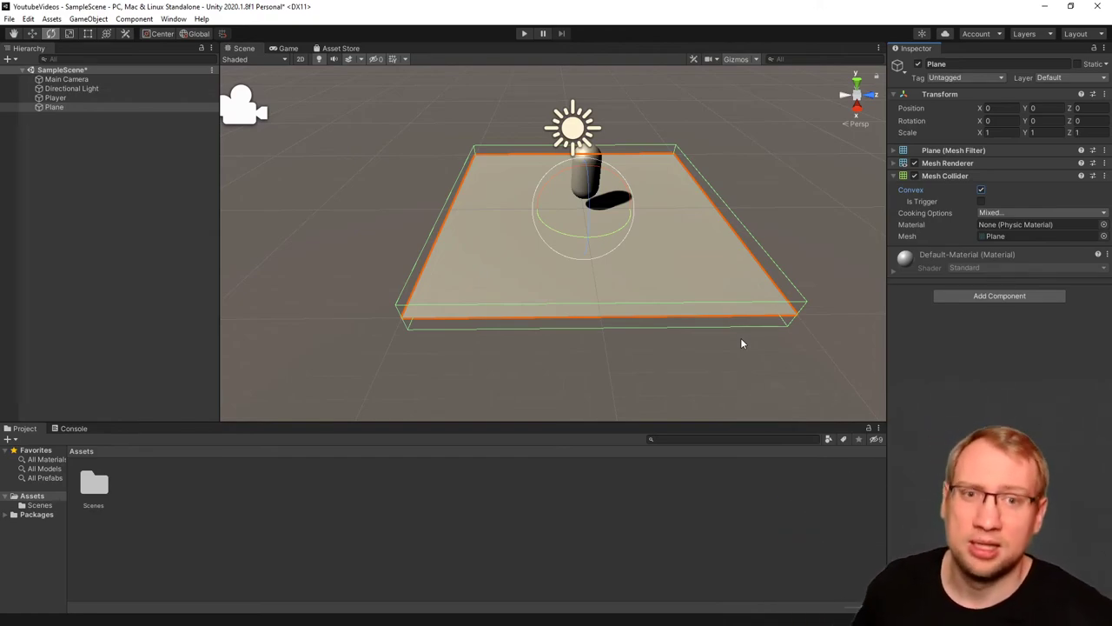
pyautogui.click(923, 203)
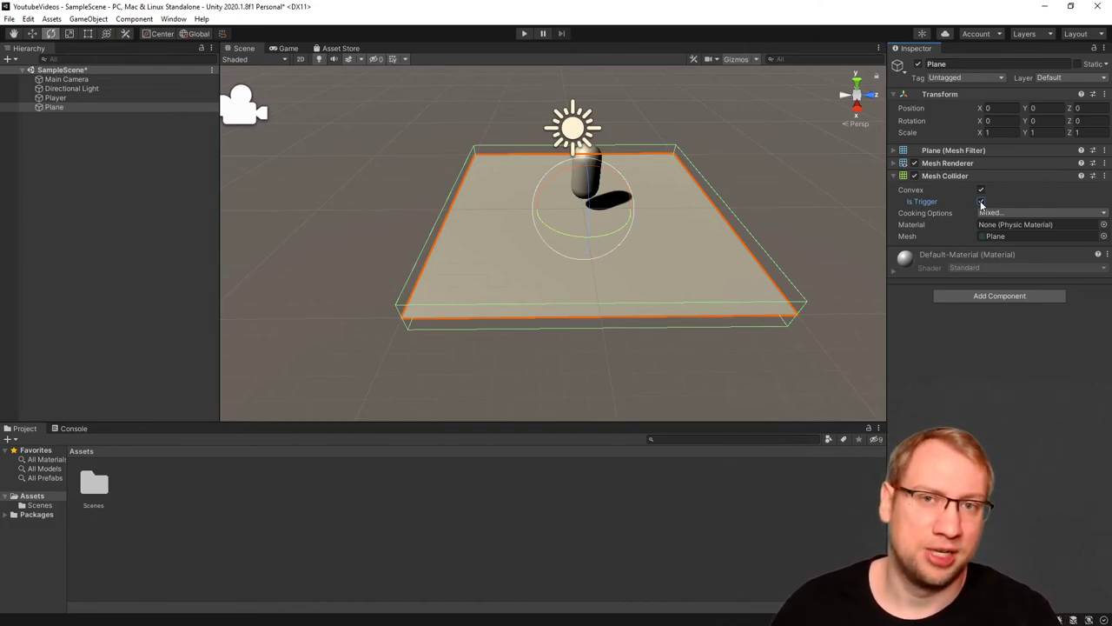
pyautogui.click(524, 34)
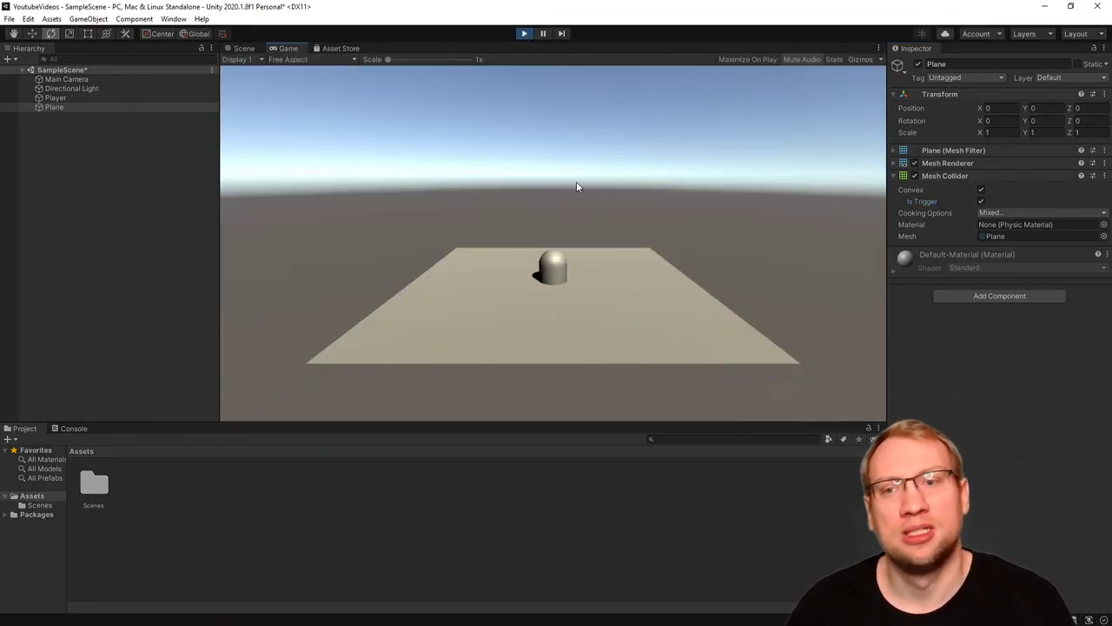
pyautogui.click(524, 33)
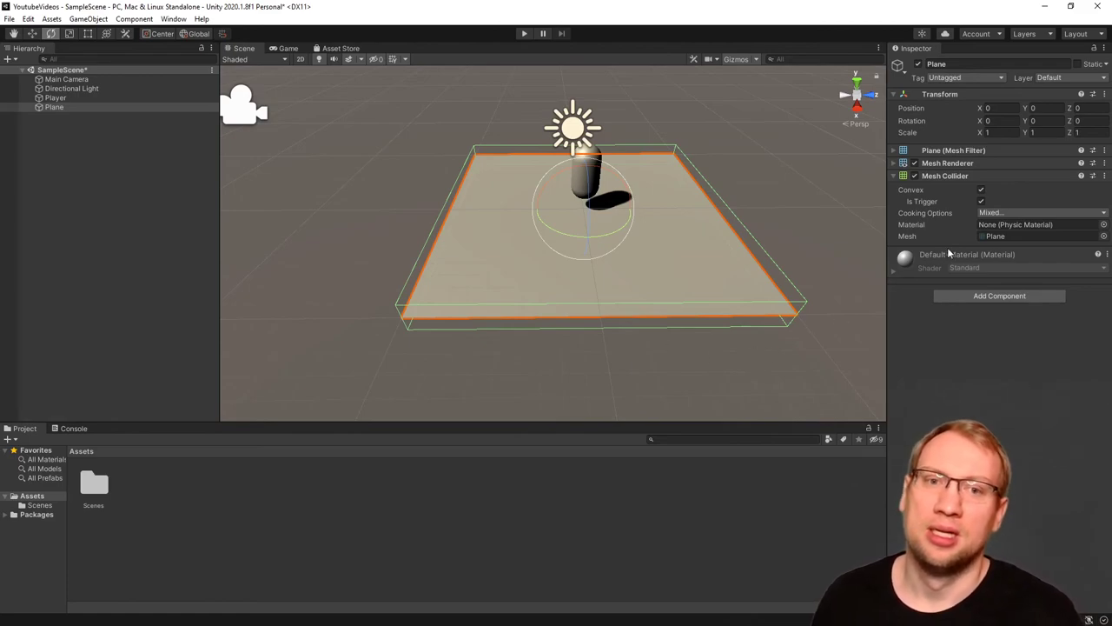
# Step: Turn off Convex on the Plane's Mesh Collider and save the scene
pyautogui.click(982, 190)
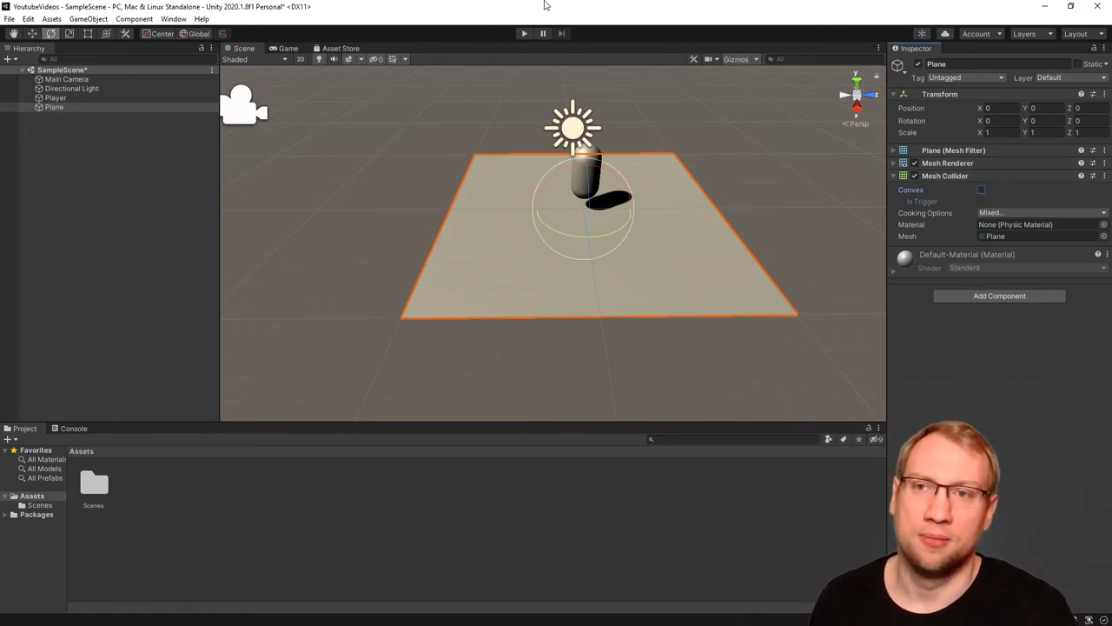
pyautogui.click(9, 19)
pyautogui.click(26, 59)
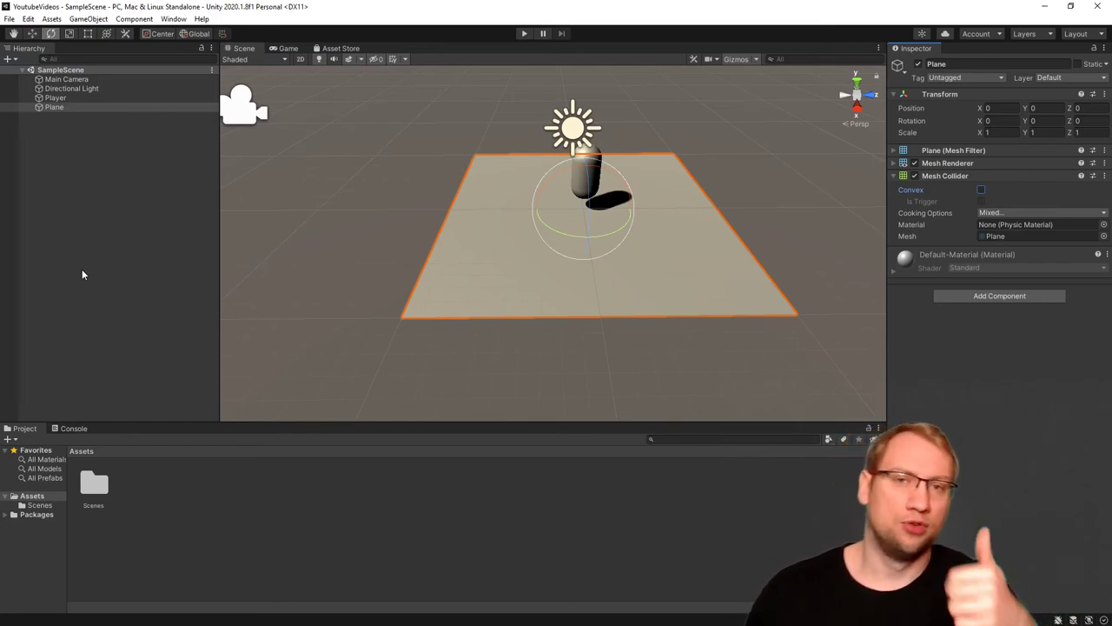